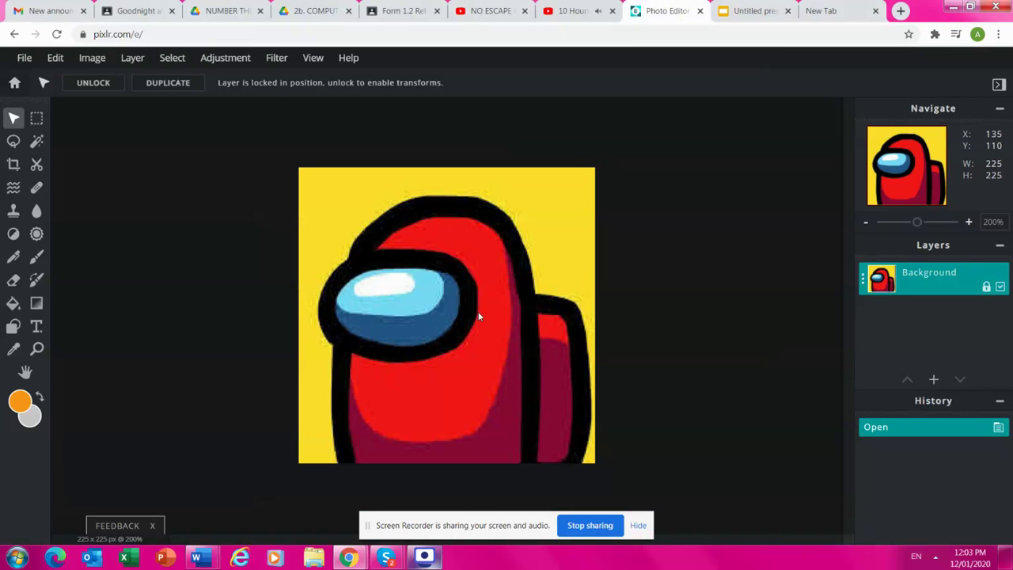
- Set the foreground colour to near-white, #FFFEFF
scroll(479, 383, up, 4)
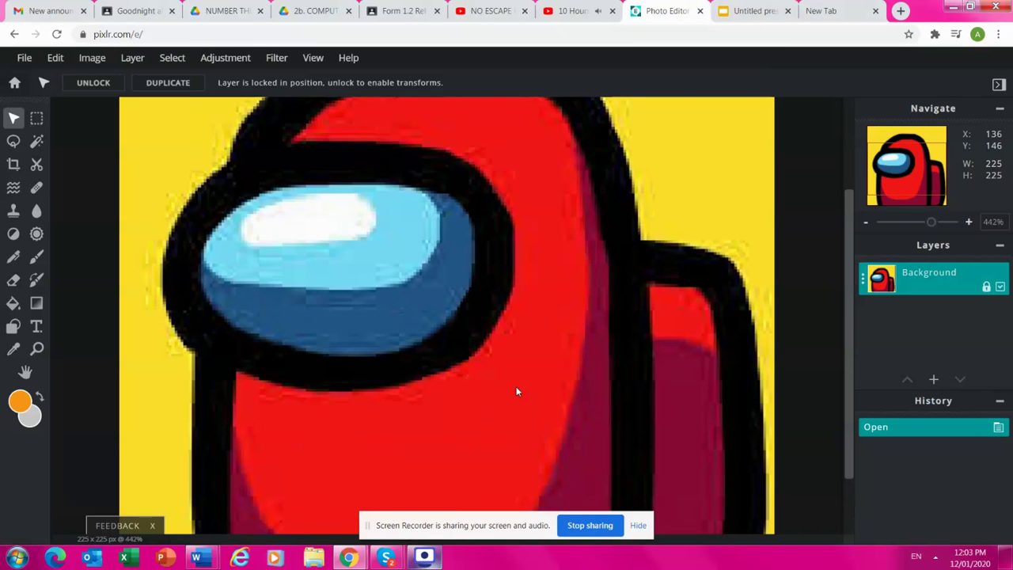
click(21, 401)
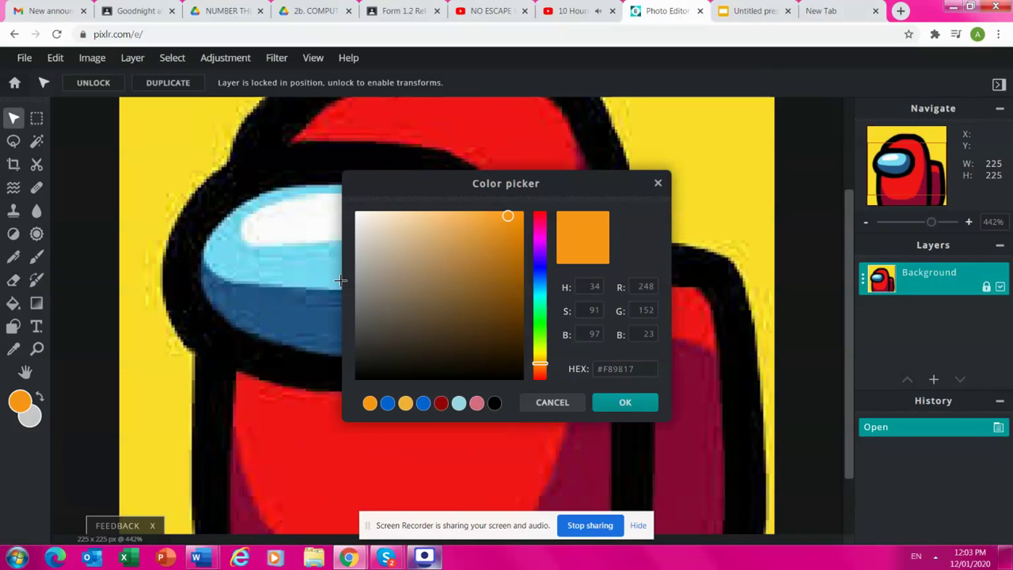
drag(508, 223, 354, 215)
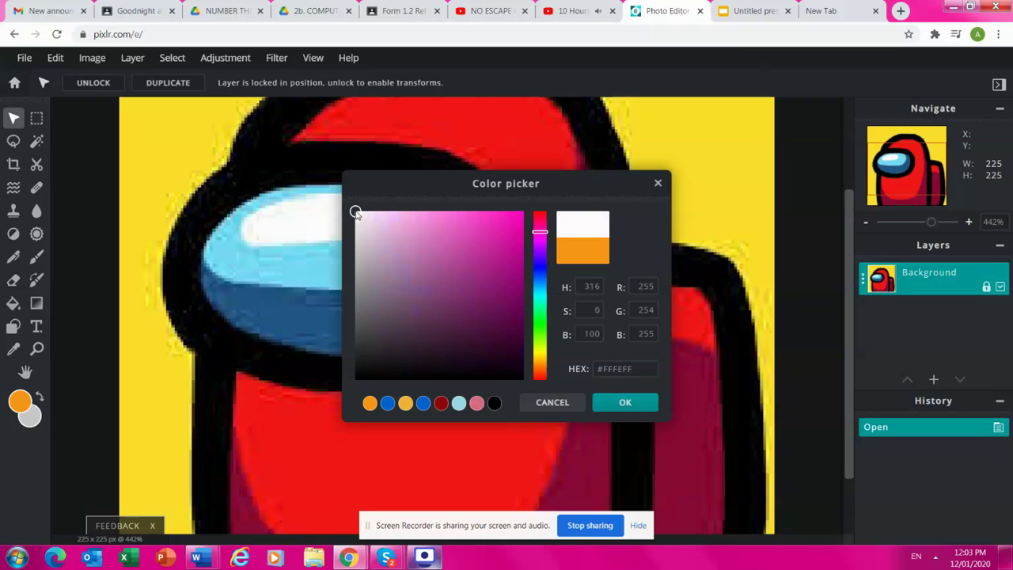
click(625, 402)
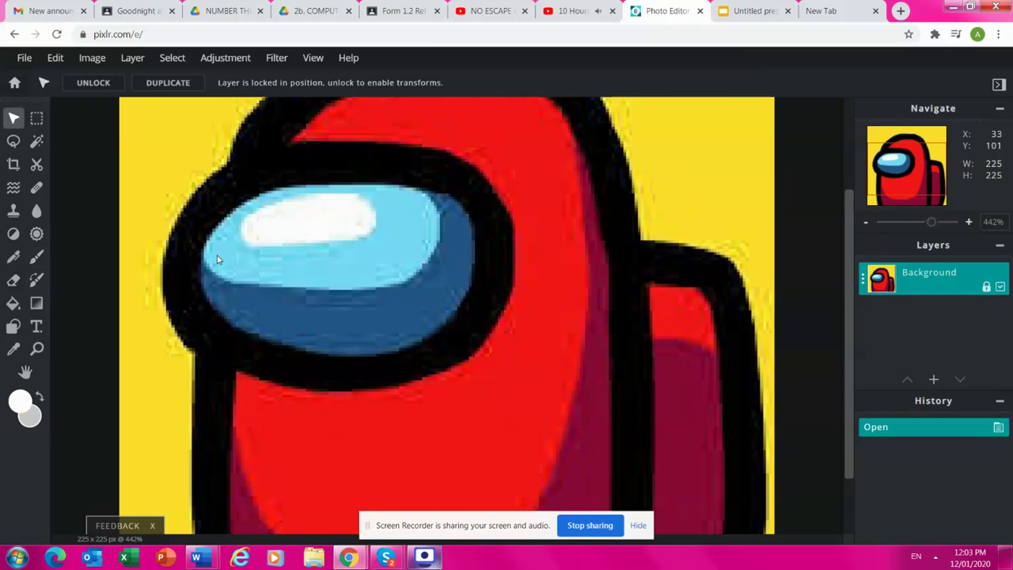
- Add a text layer over the red character reading "colour is red"
scroll(217, 260, down, 3)
scroll(312, 294, up, 2)
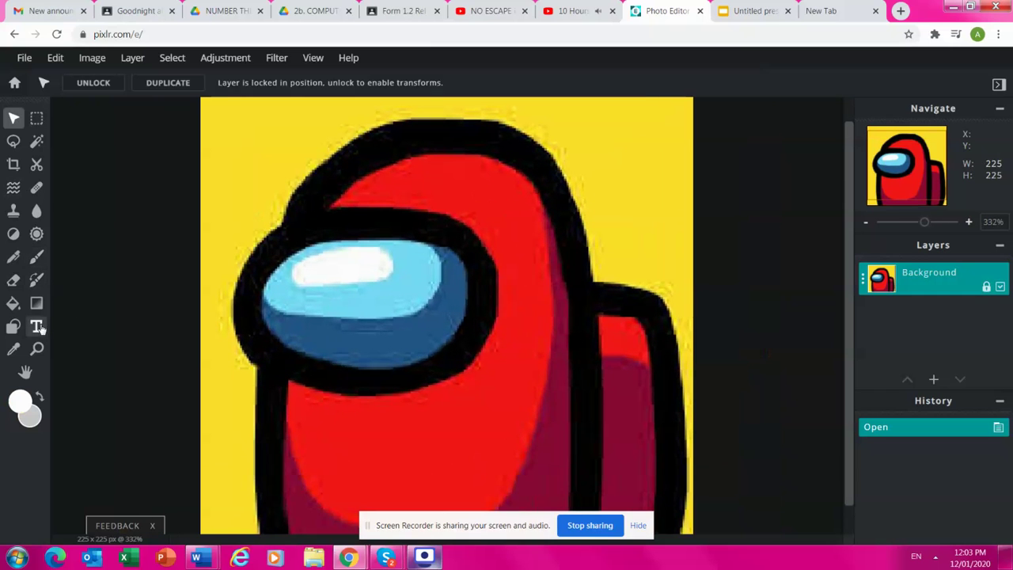
click(37, 326)
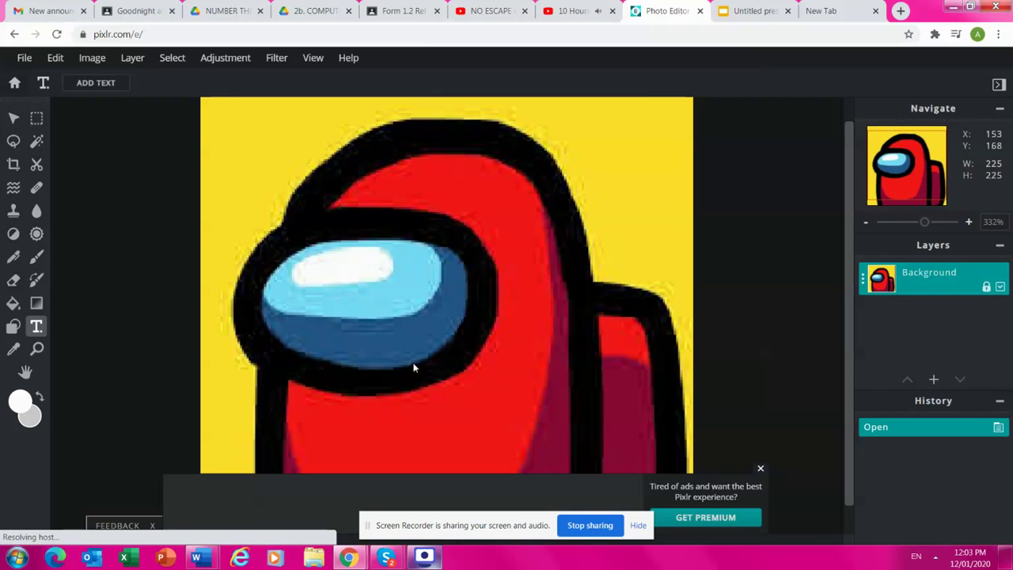
click(96, 82)
key(BackSpace)
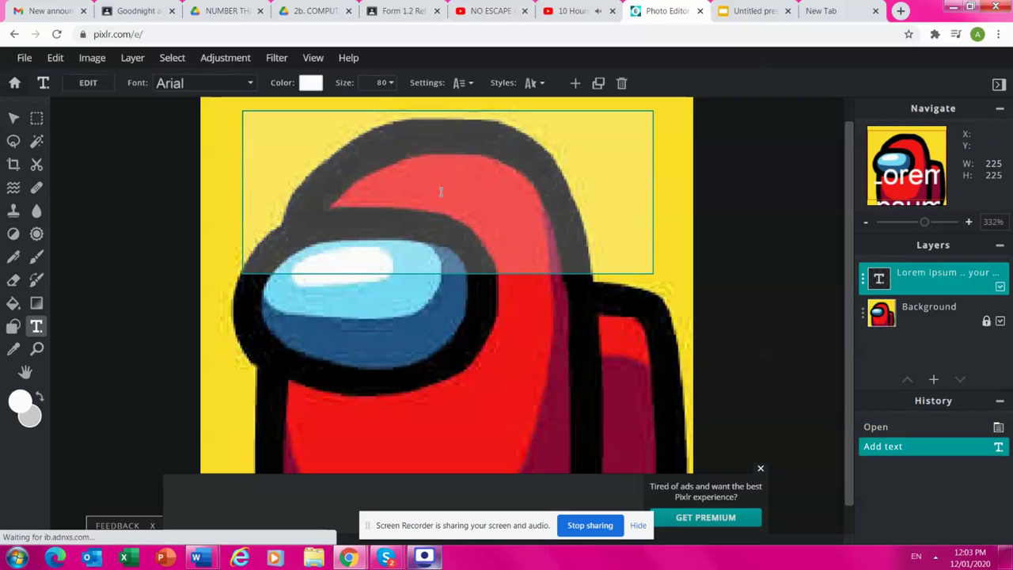
text(colour )
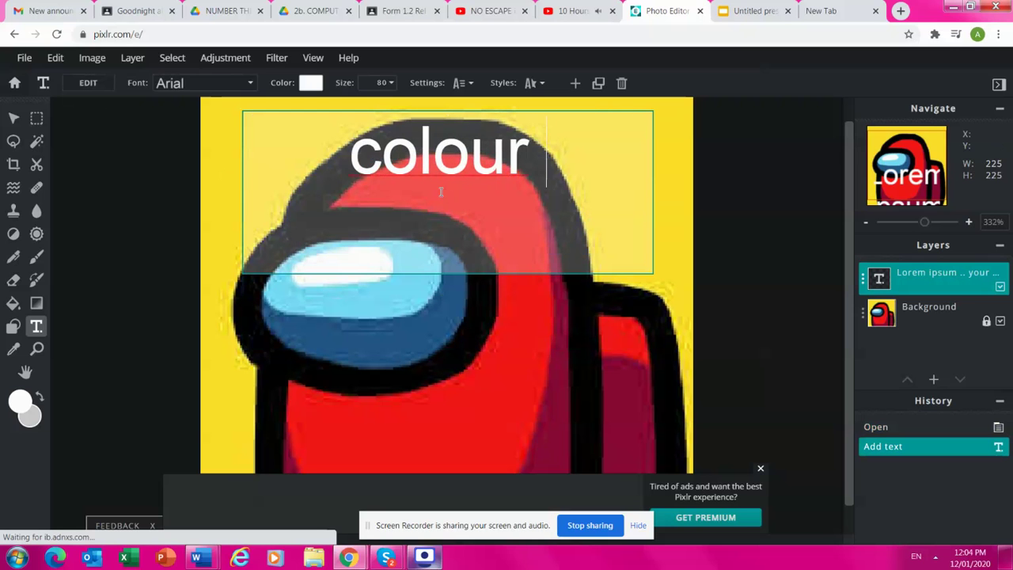
text(is red)
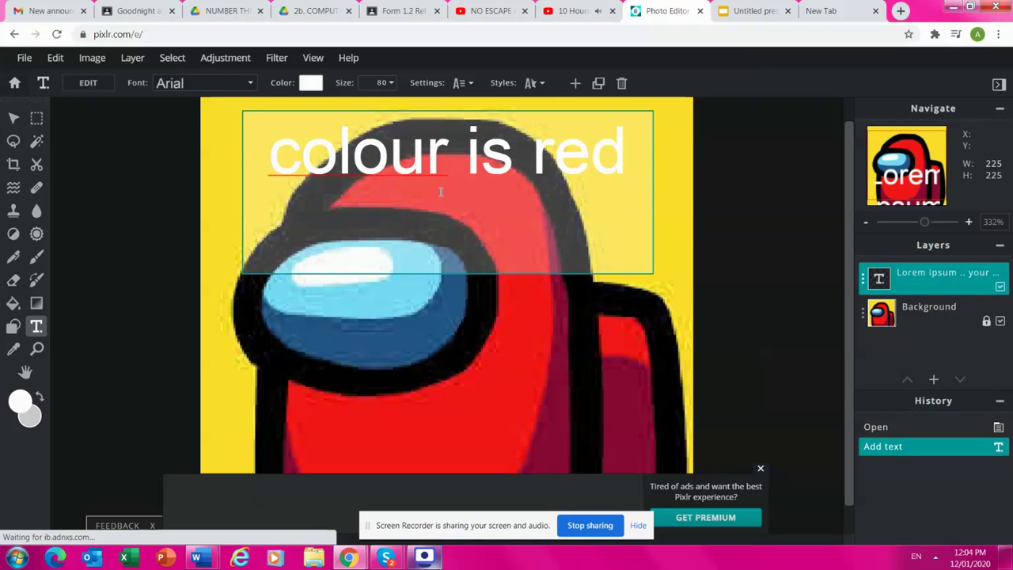
- Change the wording of the text layer to "color is red"
key(BackSpace)
key(BackSpace)
key(BackSpace)
key(BackSpace)
key(BackSpace)
key(BackSpace)
key(BackSpace)
key(BackSpace)
key(BackSpace)
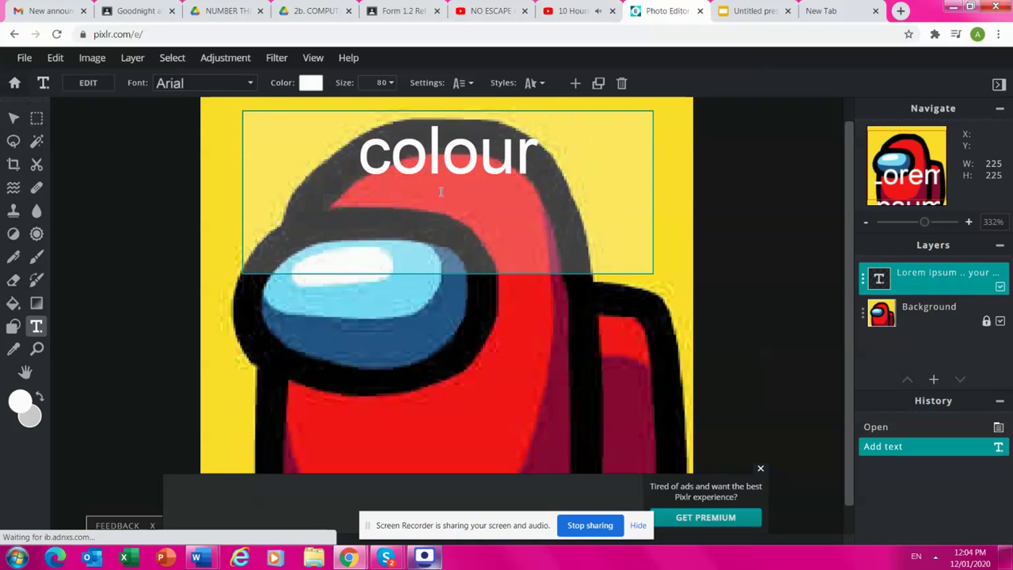
text(r is red)
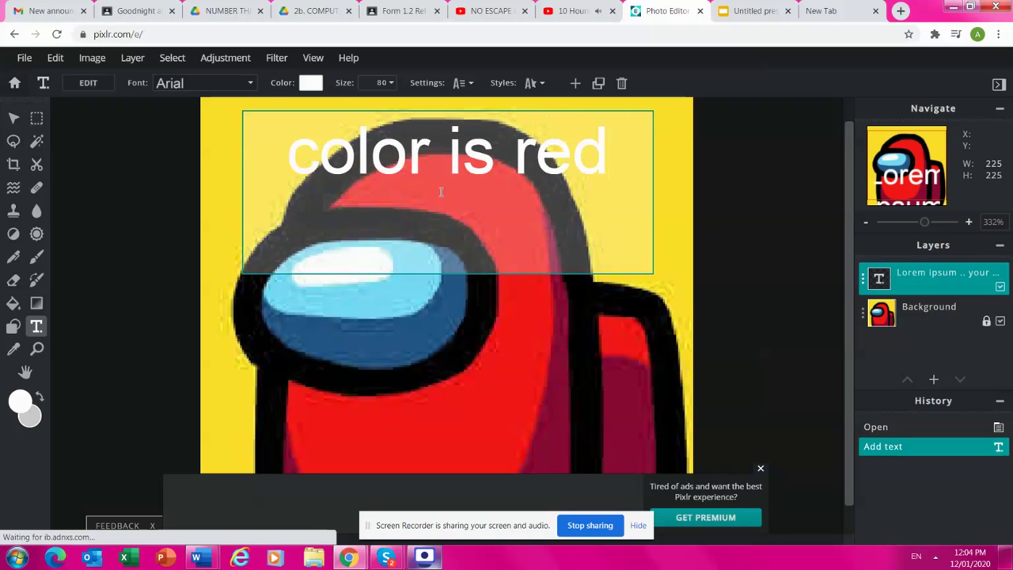
- Clear the wording of the text layer and delete the layer from the image
key(BackSpace)
key(BackSpace)
key(BackSpace)
key(BackSpace)
key(BackSpace)
key(BackSpace)
key(BackSpace)
key(BackSpace)
key(BackSpace)
key(BackSpace)
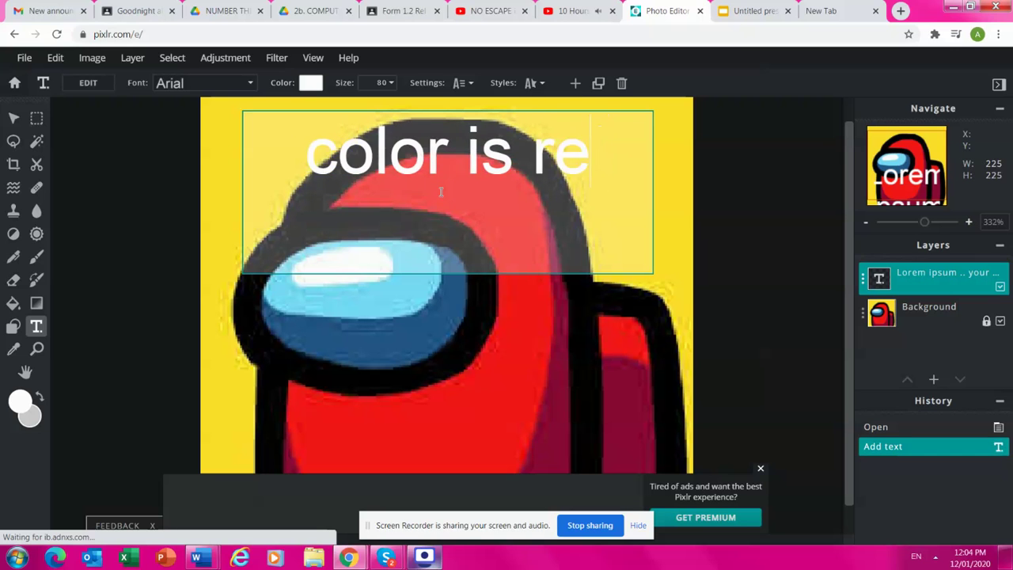
key(BackSpace)
key(BackSpace)
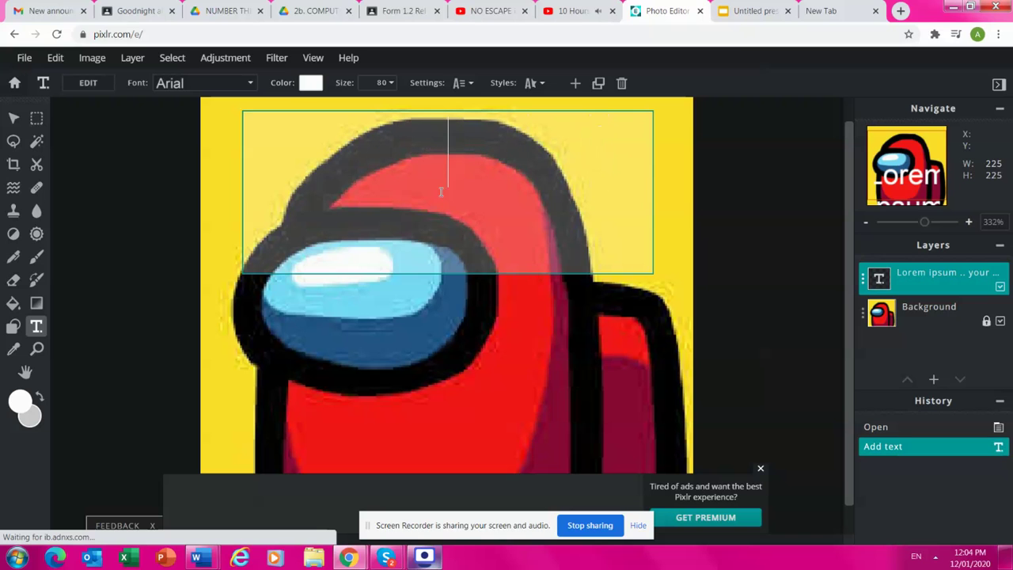
right_click(436, 188)
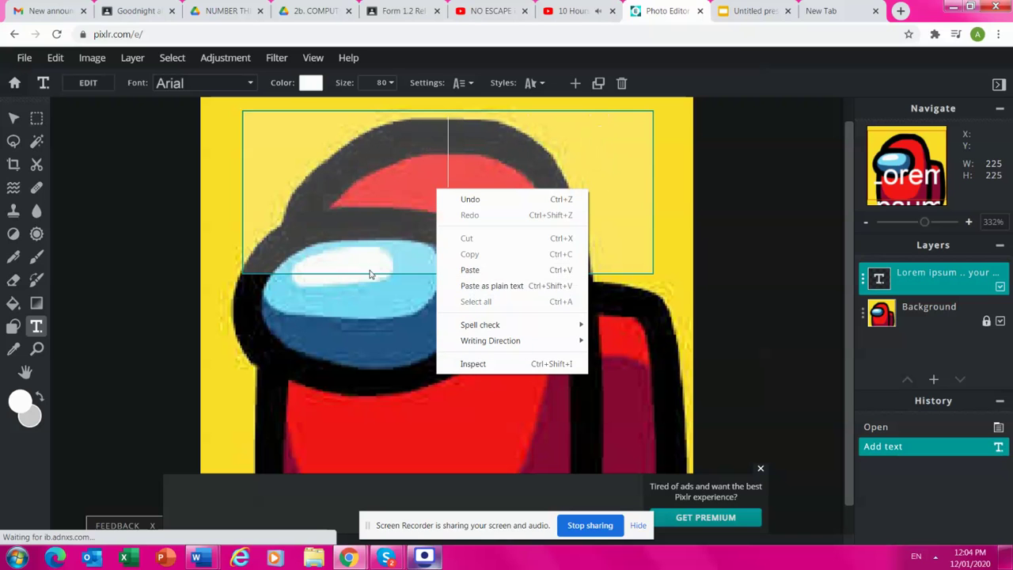
click(621, 82)
click(621, 82)
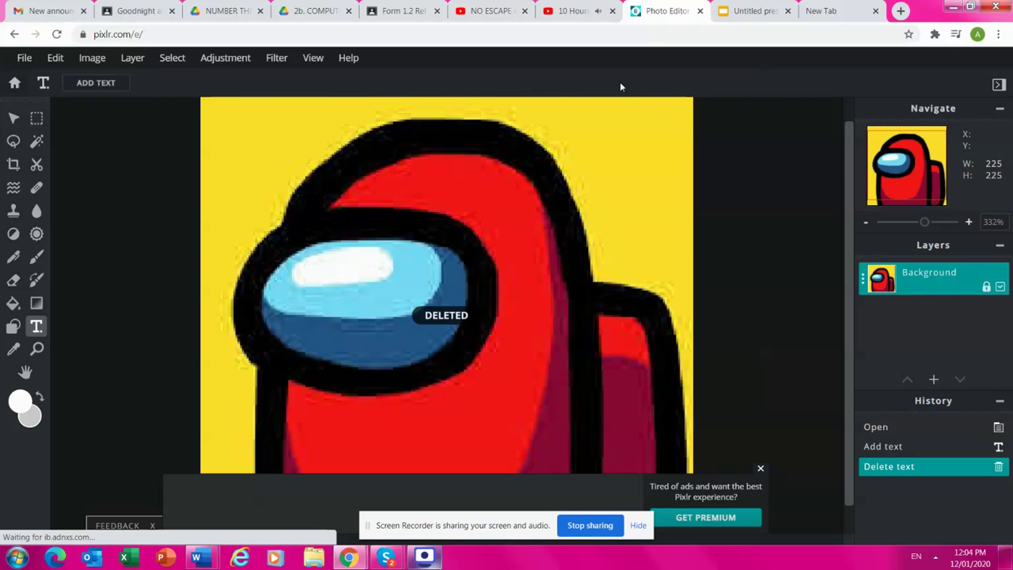
- Close the advertisement over the canvas and activate the Brush tool
click(759, 468)
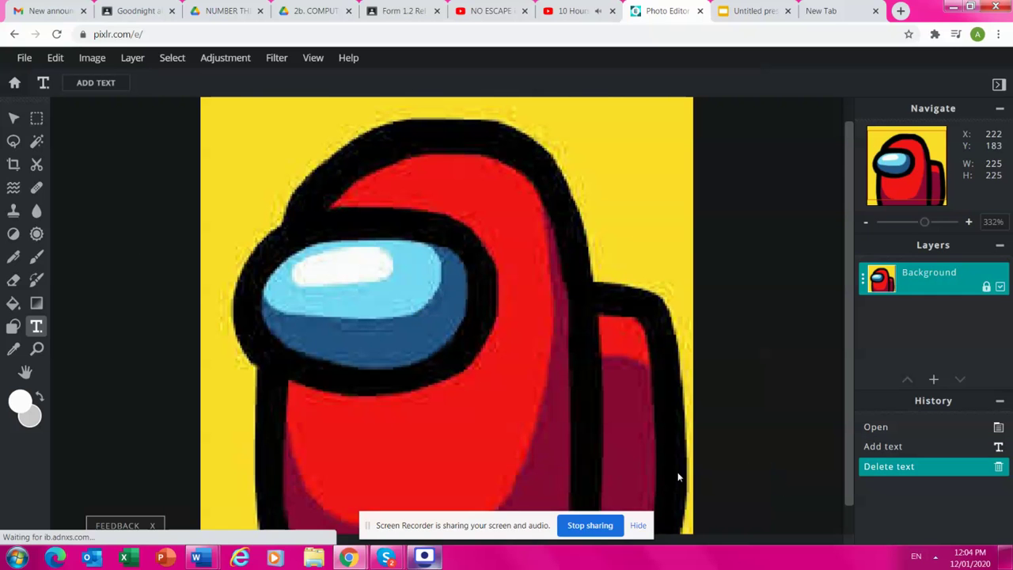
scroll(445, 421, down, 2)
scroll(452, 293, up, 3)
scroll(451, 398, down, 3)
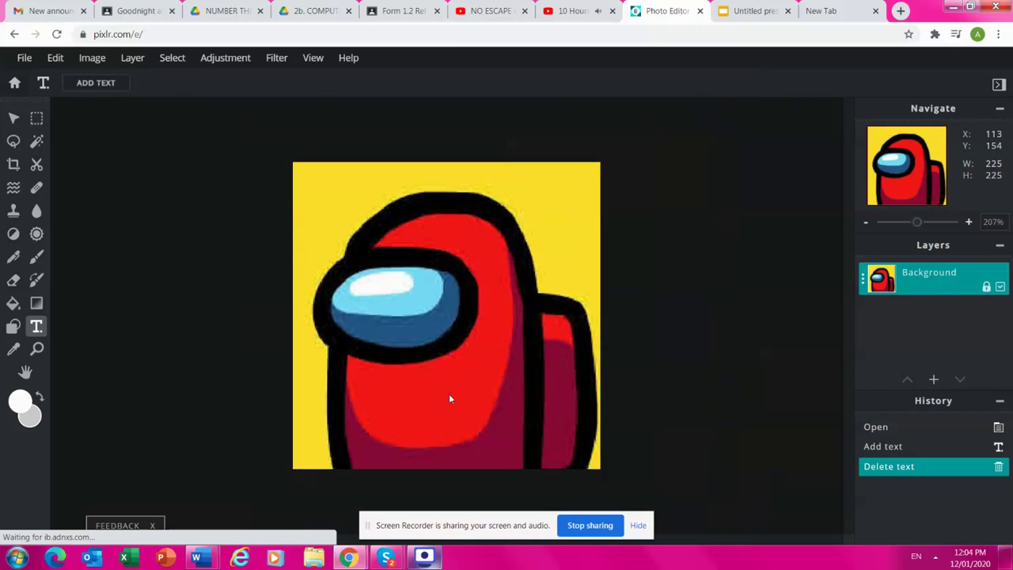
scroll(457, 403, up, 3)
scroll(441, 227, down, 1)
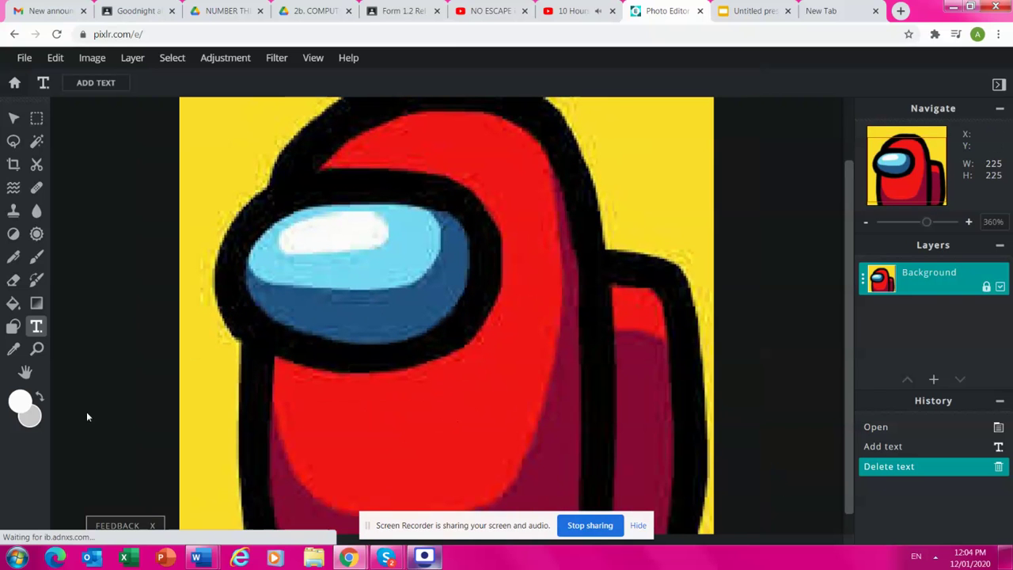
click(35, 259)
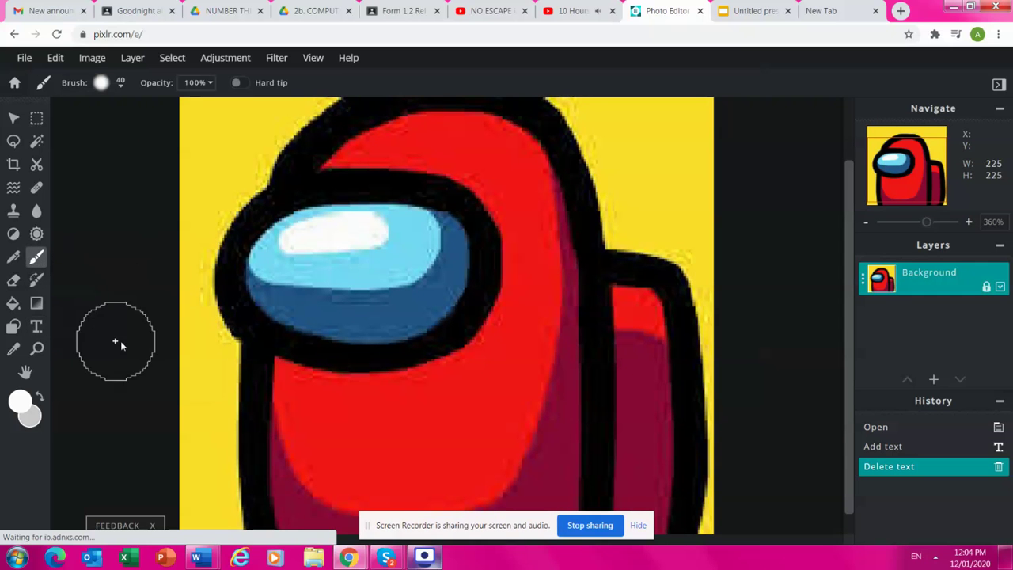
- Switch to the empty browser tab and search Google for "picture of among us mask"
click(823, 10)
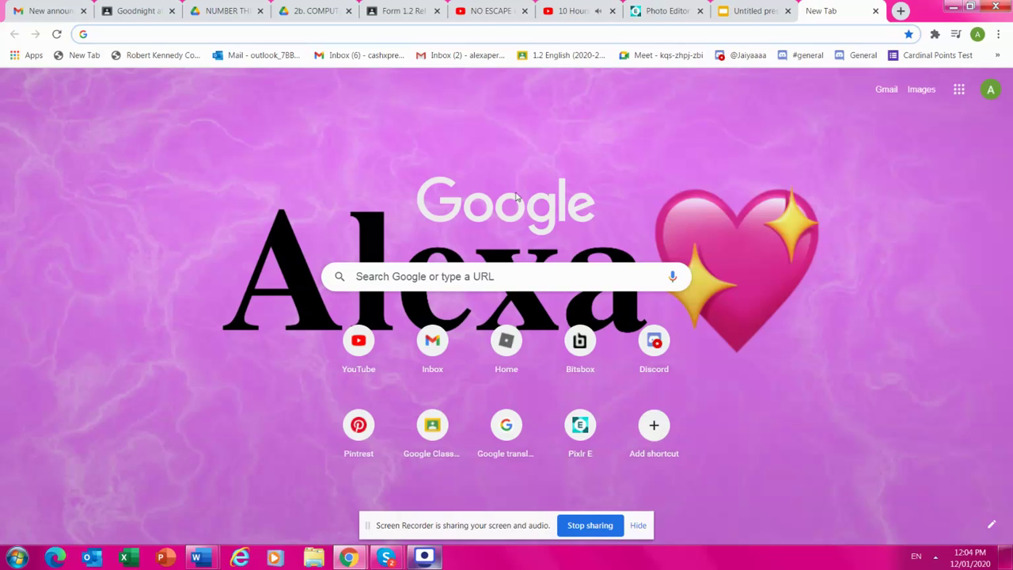
click(485, 269)
text(pictu)
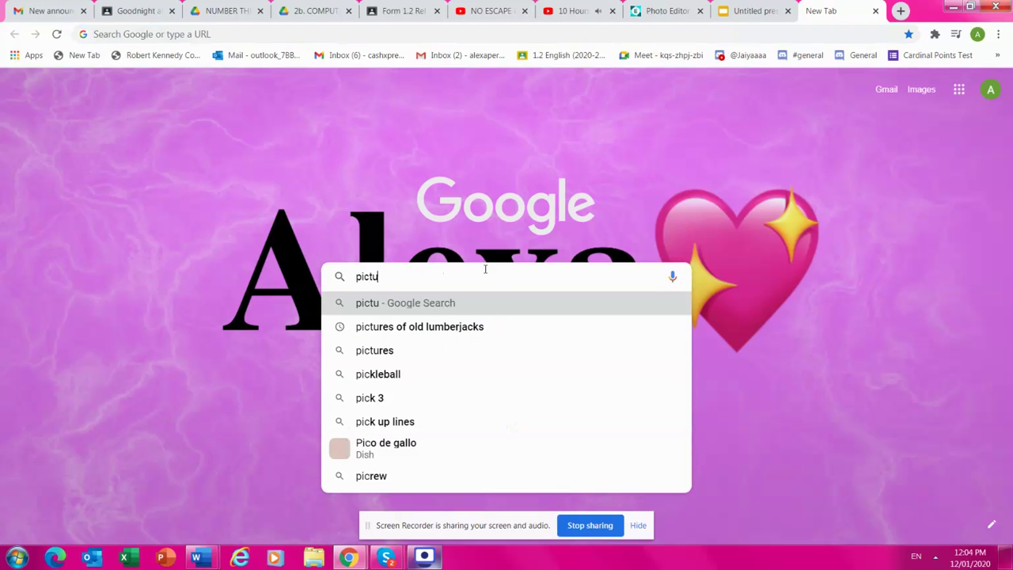
text(red)
key(BackSpace)
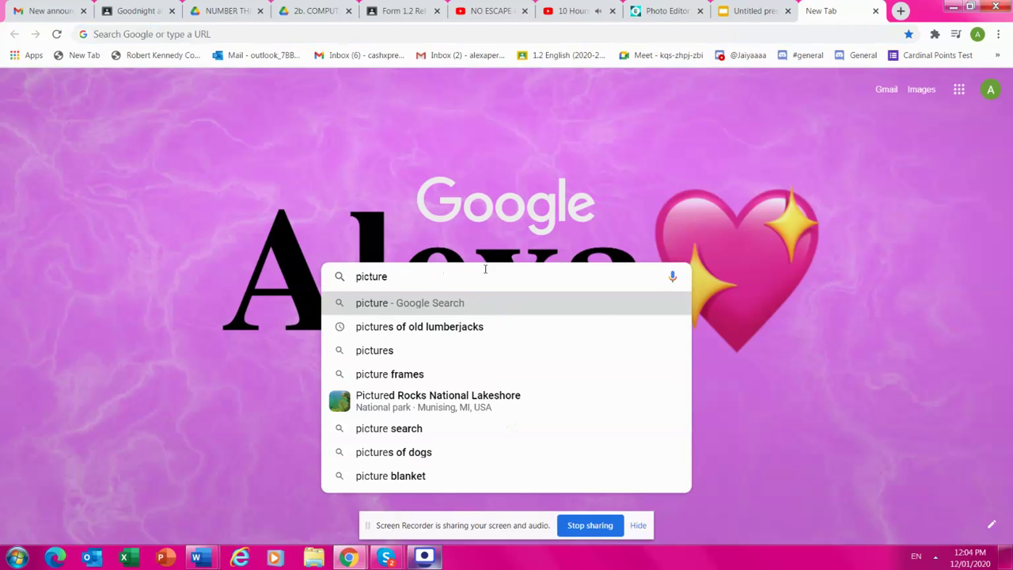
text(of among )
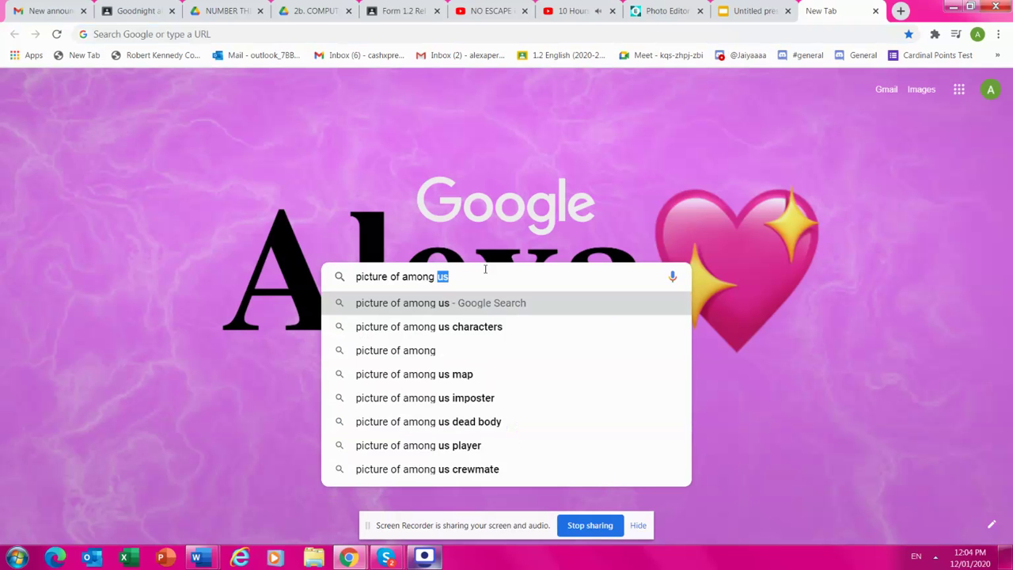
text(us mask)
key(Return)
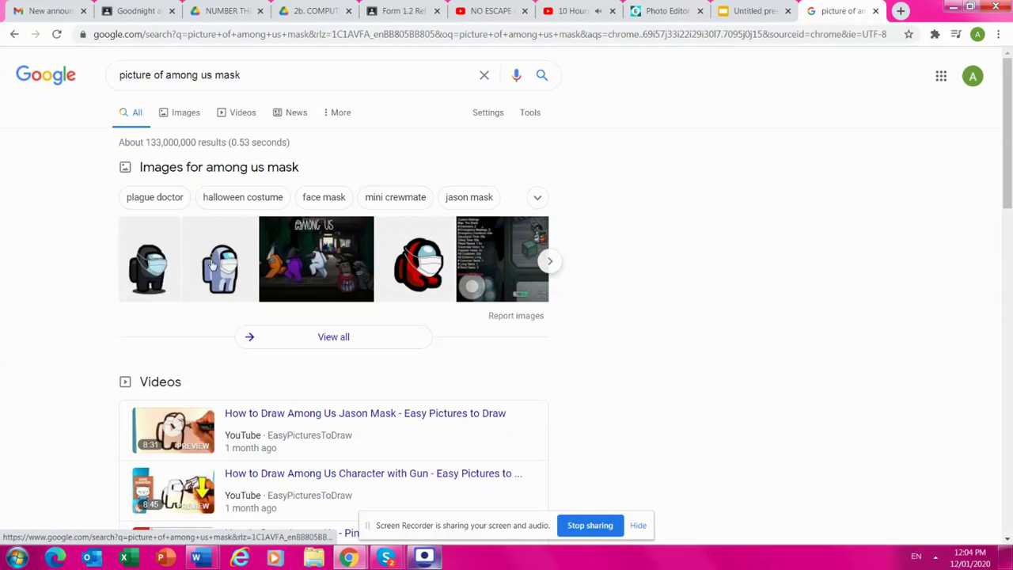
- Show the image results for the search and open the preview of the Among Us Medical Mask Hat picture
scroll(267, 425, down, 2)
scroll(276, 430, up, 2)
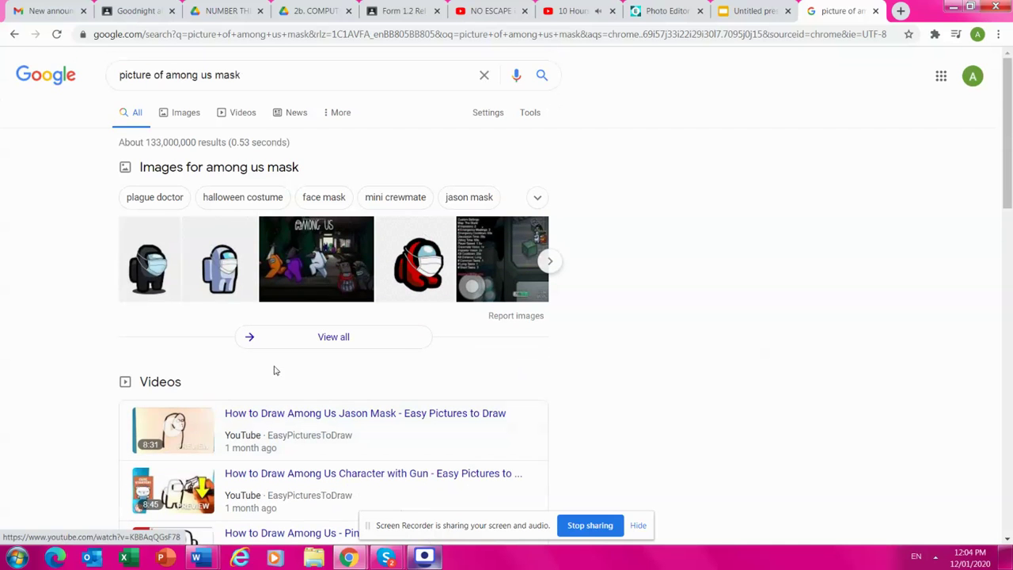
click(181, 115)
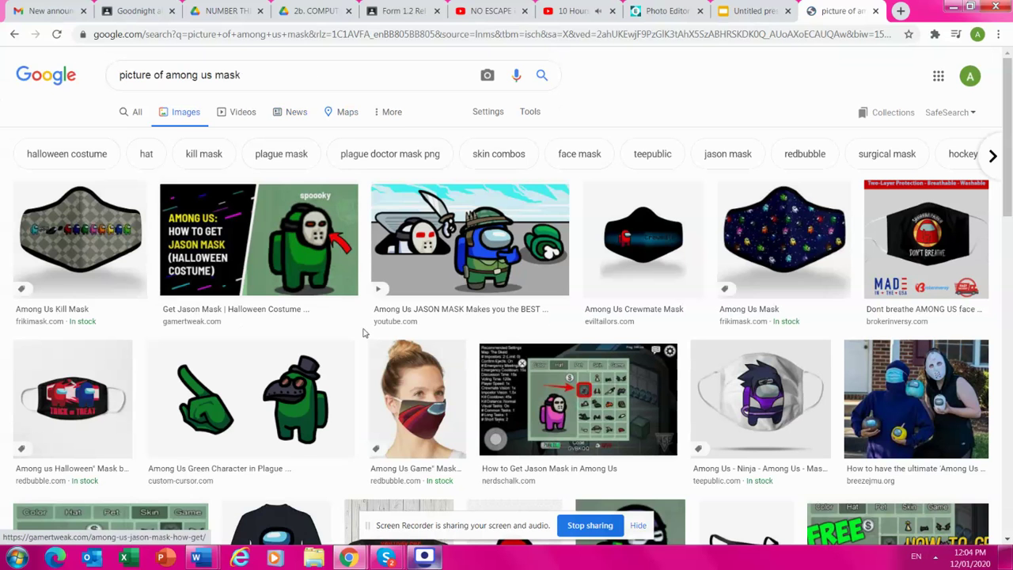
scroll(397, 380, down, 1)
scroll(397, 380, down, 5)
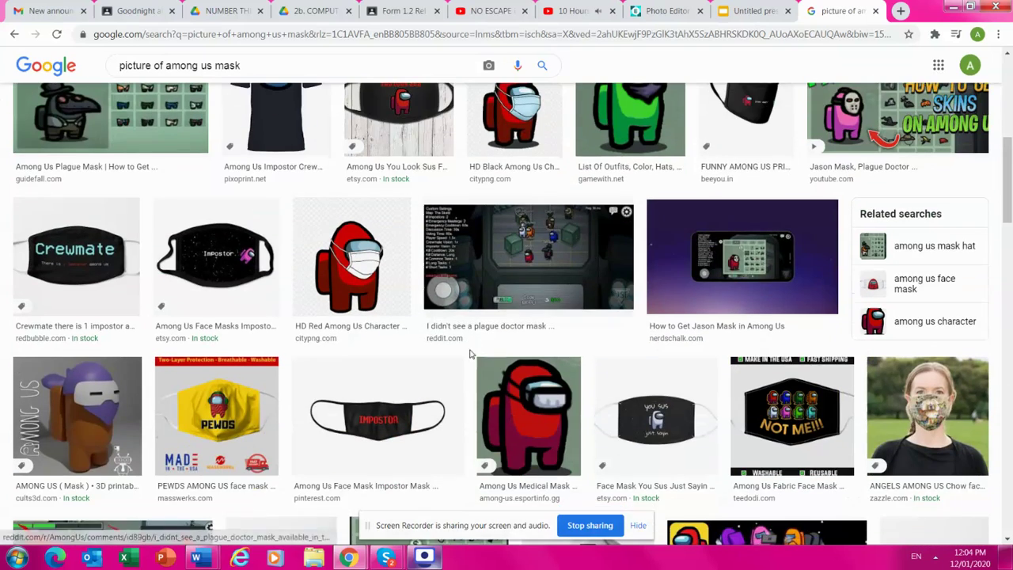
click(529, 404)
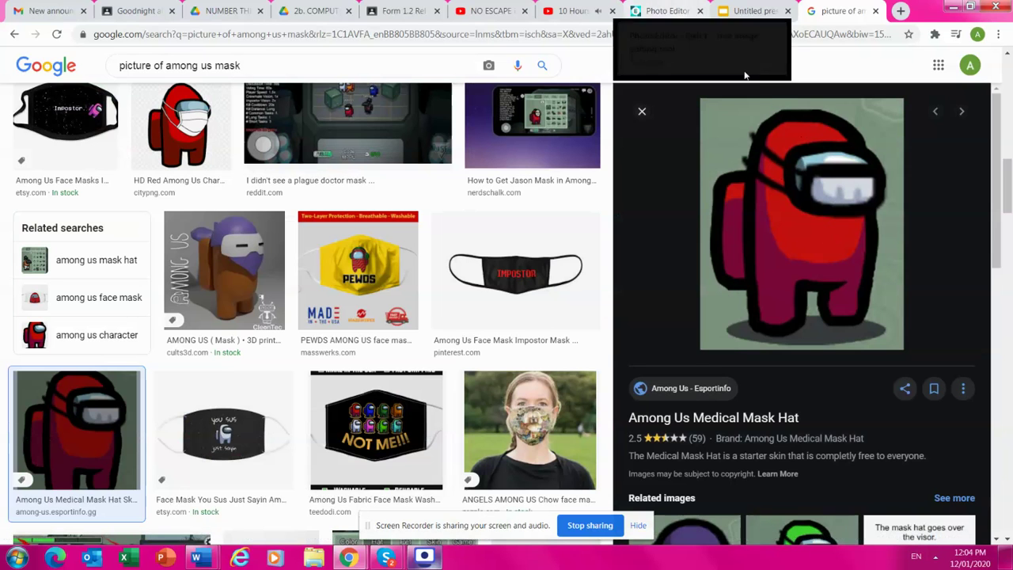
- Return to the Pixlr photo editor and set the foreground colour to black, #000000
right_click(824, 186)
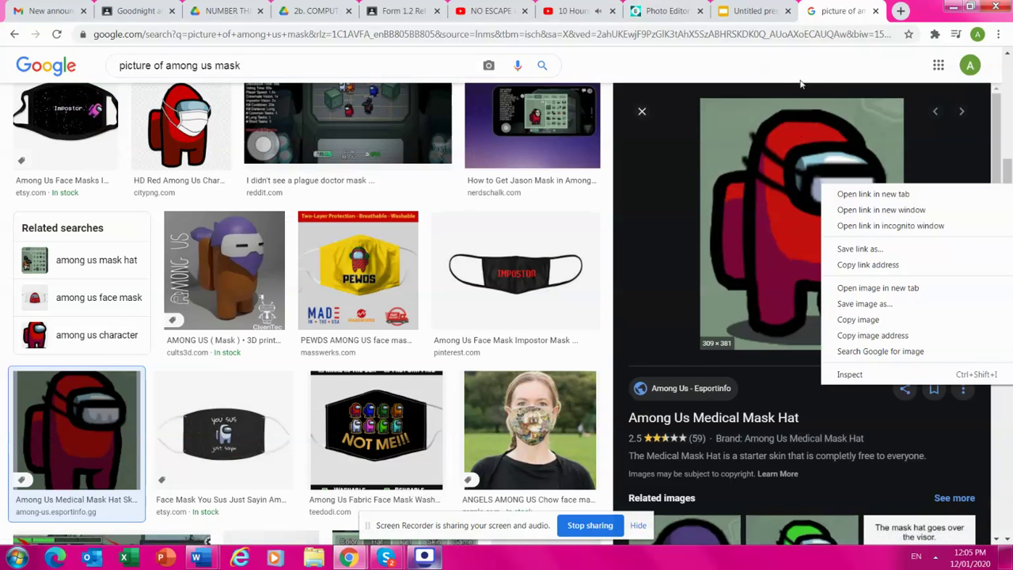
click(653, 5)
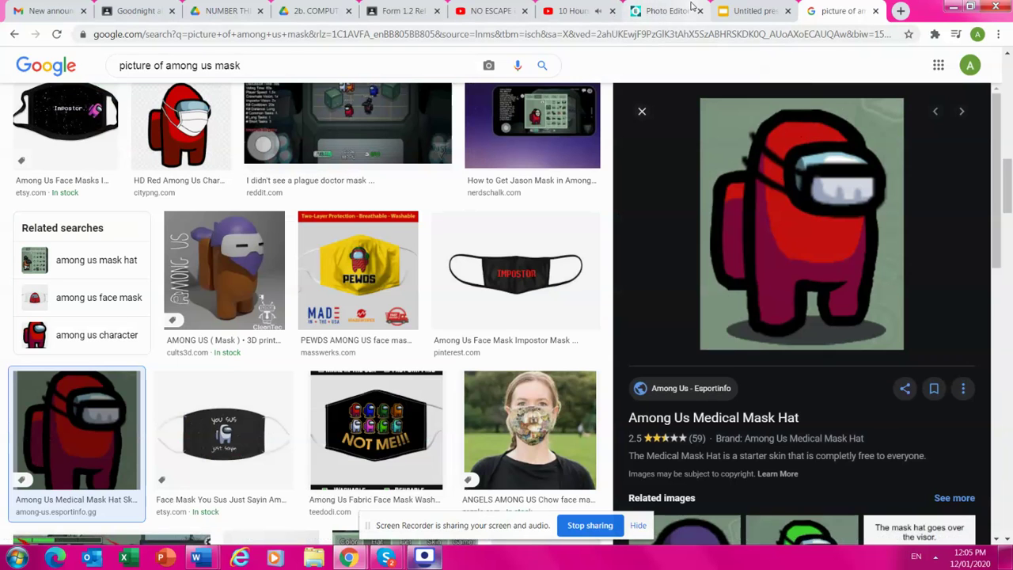
click(690, 6)
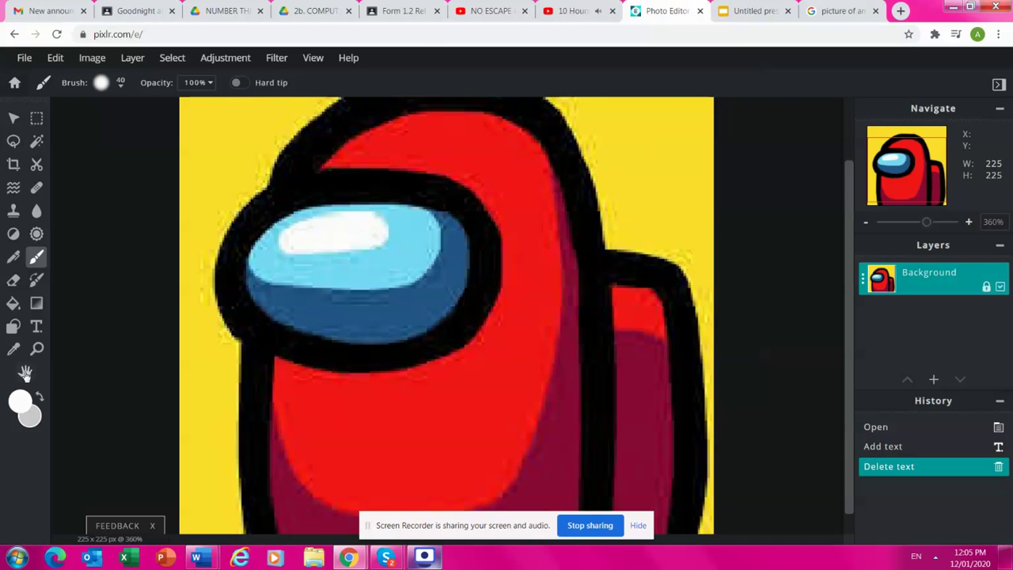
click(20, 404)
drag(366, 238, 364, 378)
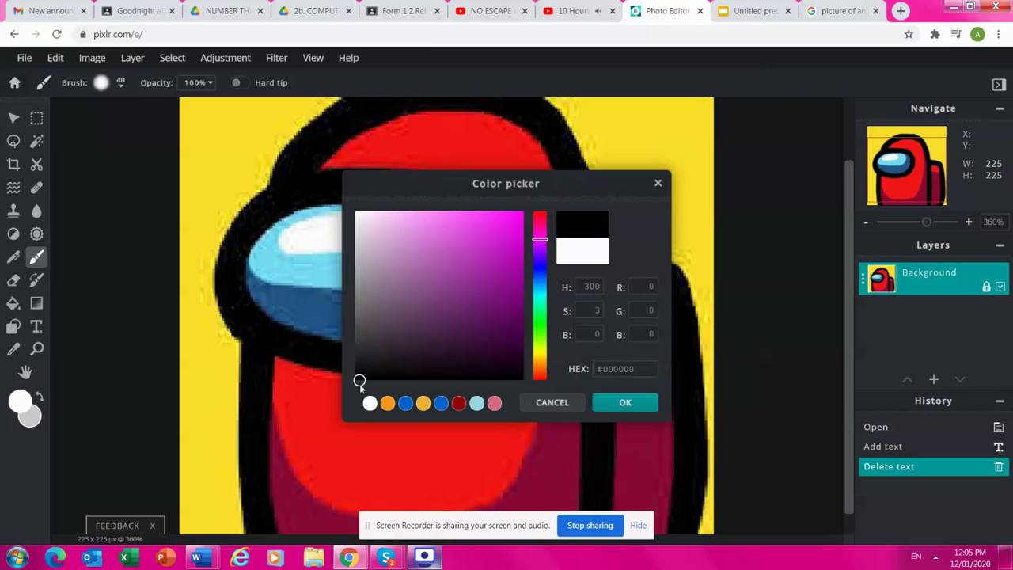
click(624, 406)
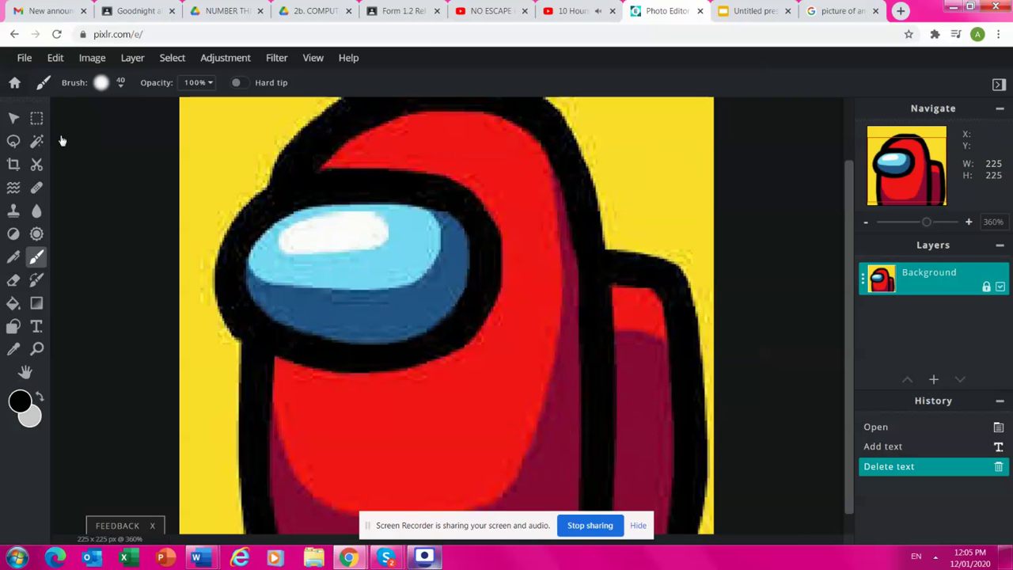
- Set the brush size to 8 px and paint two black mask straps from the visor's outline to the character's back outline
click(100, 82)
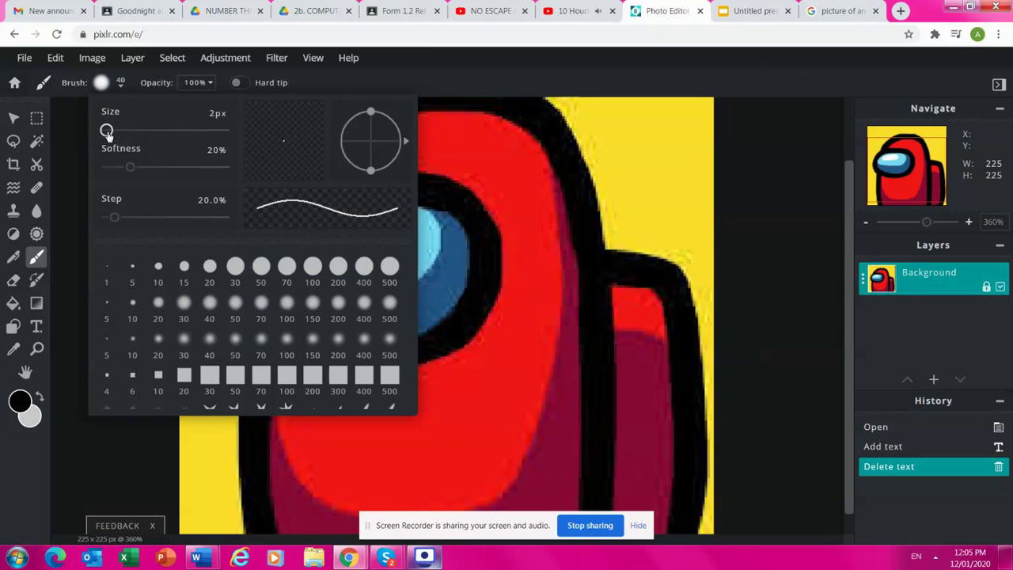
drag(108, 134, 109, 136)
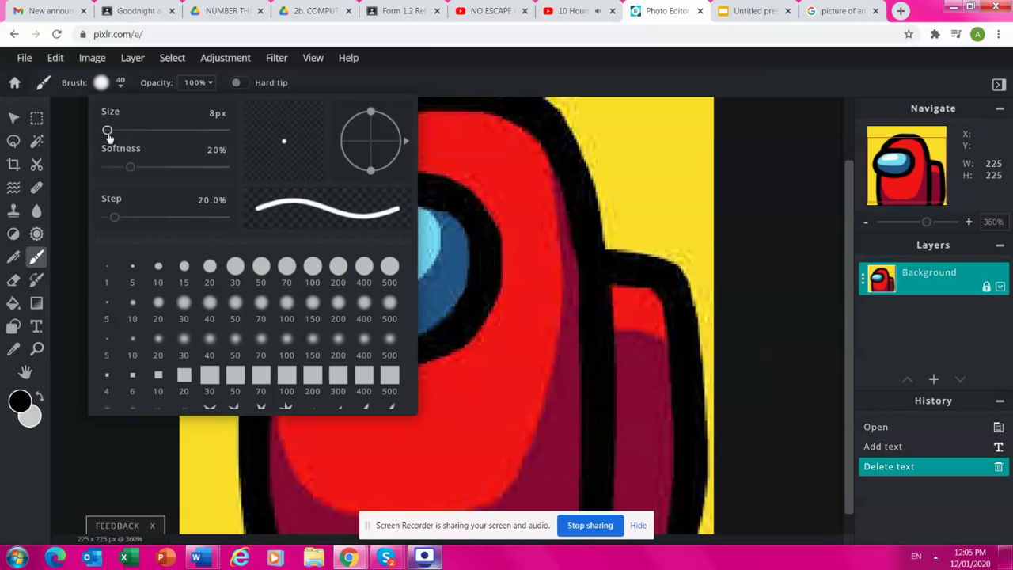
scroll(521, 294, up, 3)
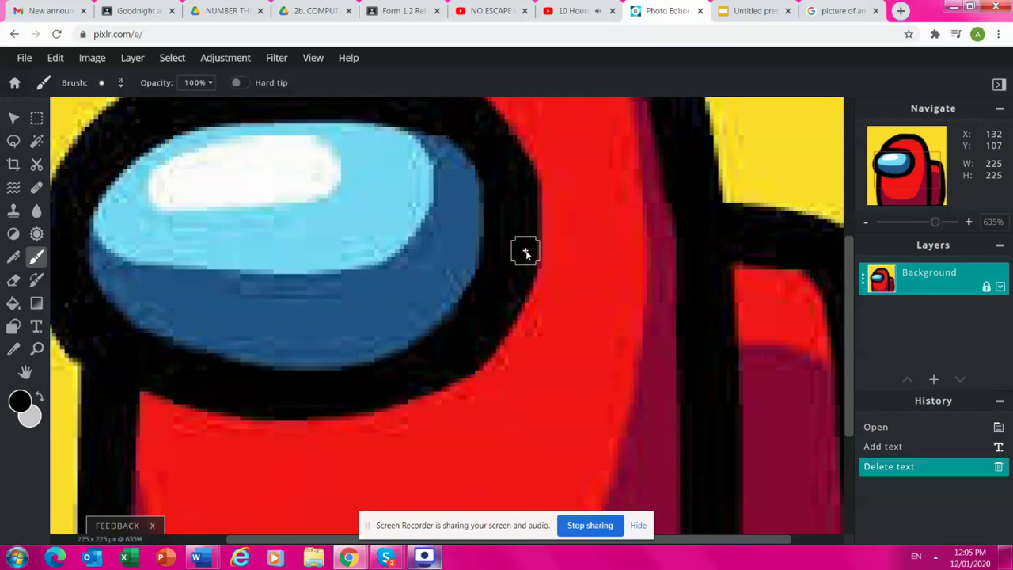
mouse_move(536, 271)
mouse_down()
mouse_move(579, 272)
mouse_move(692, 218)
mouse_up()
mouse_move(502, 316)
mouse_down()
mouse_move(490, 356)
mouse_move(530, 357)
mouse_move(682, 317)
mouse_up()
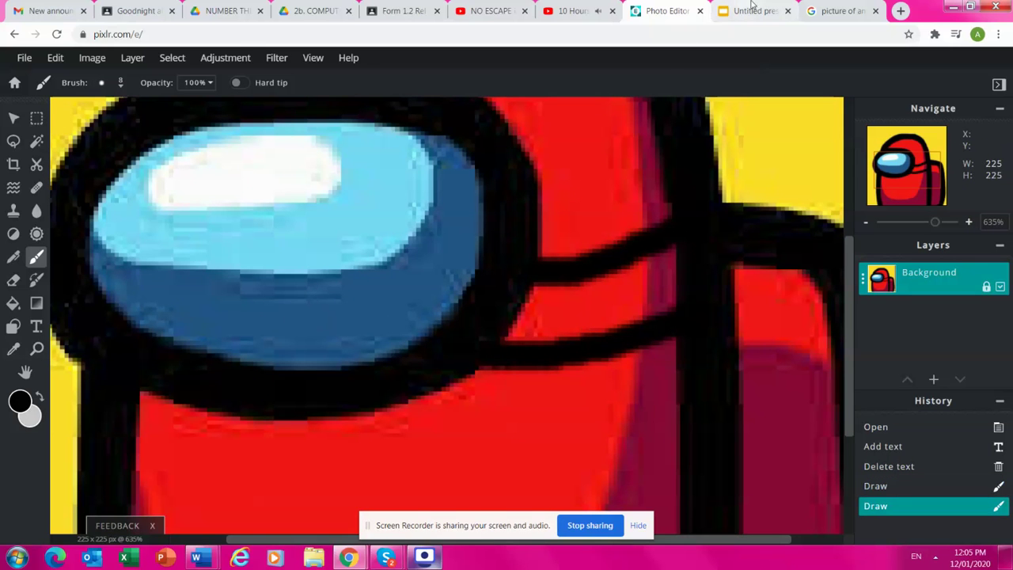
- Switch to the Google image results and save the Among Us Medical Mask Hat picture as the PNG image Medical-Mask-Hats in the Pictures library
click(838, 10)
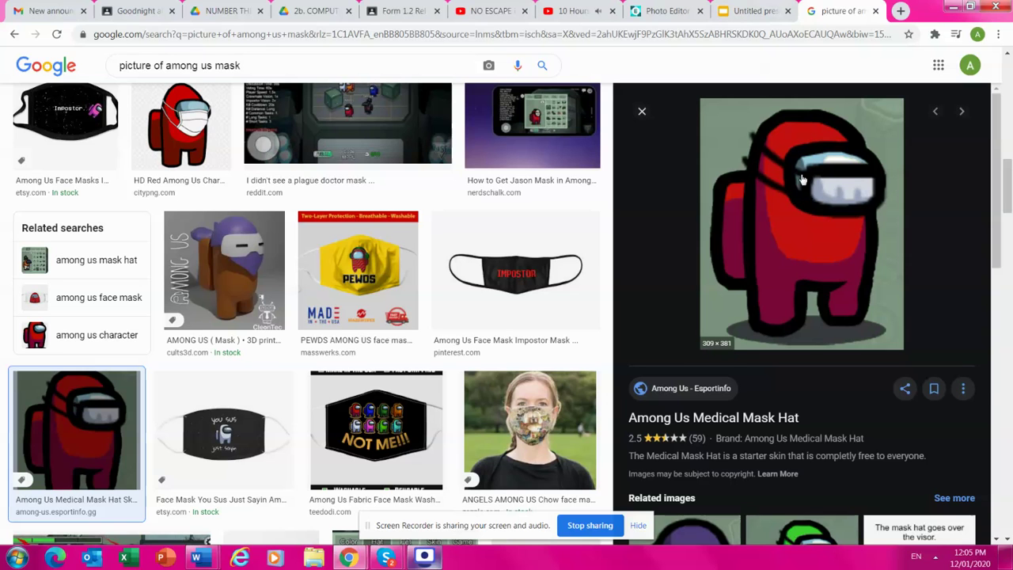
right_click(818, 202)
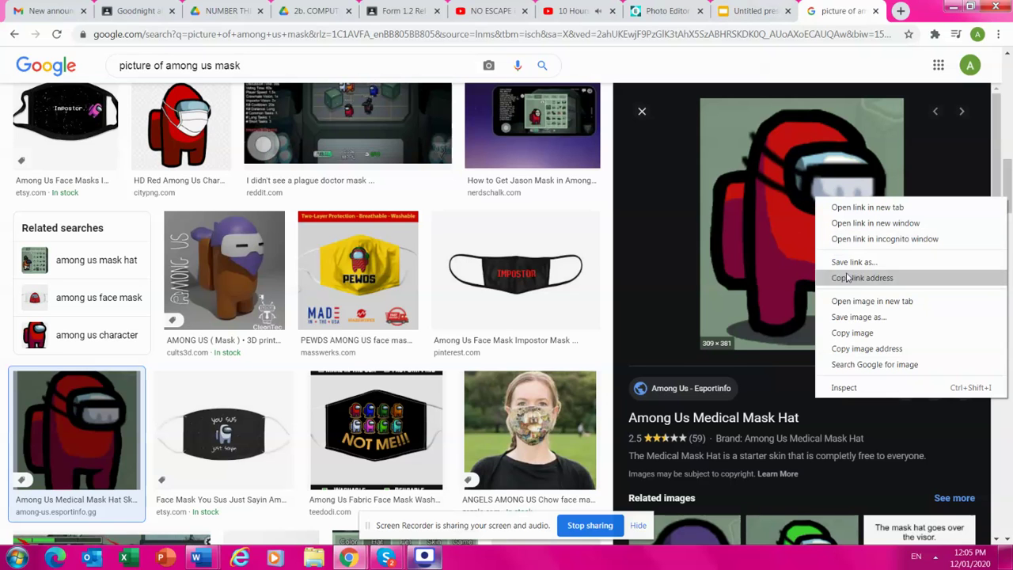
click(847, 316)
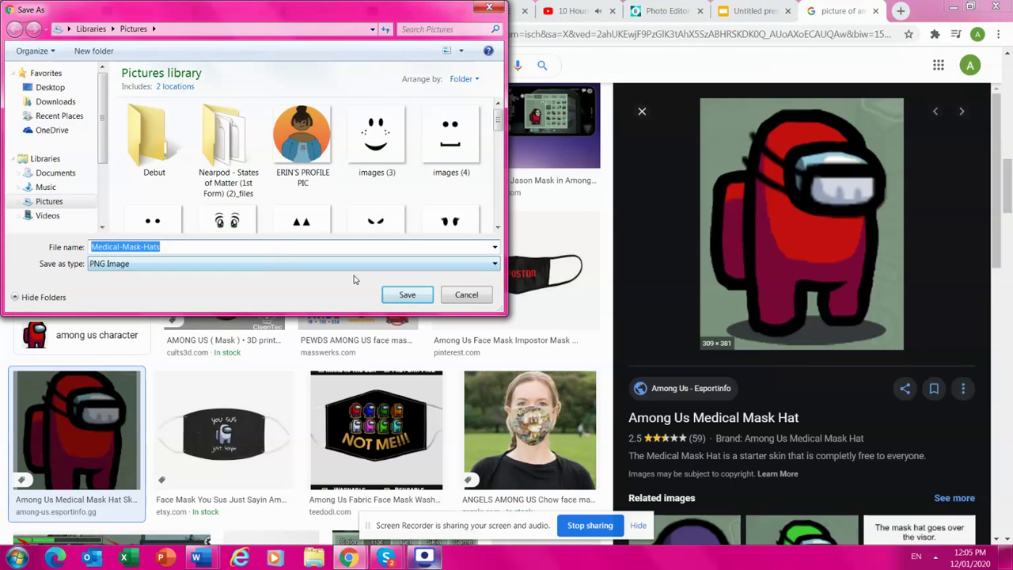
click(420, 295)
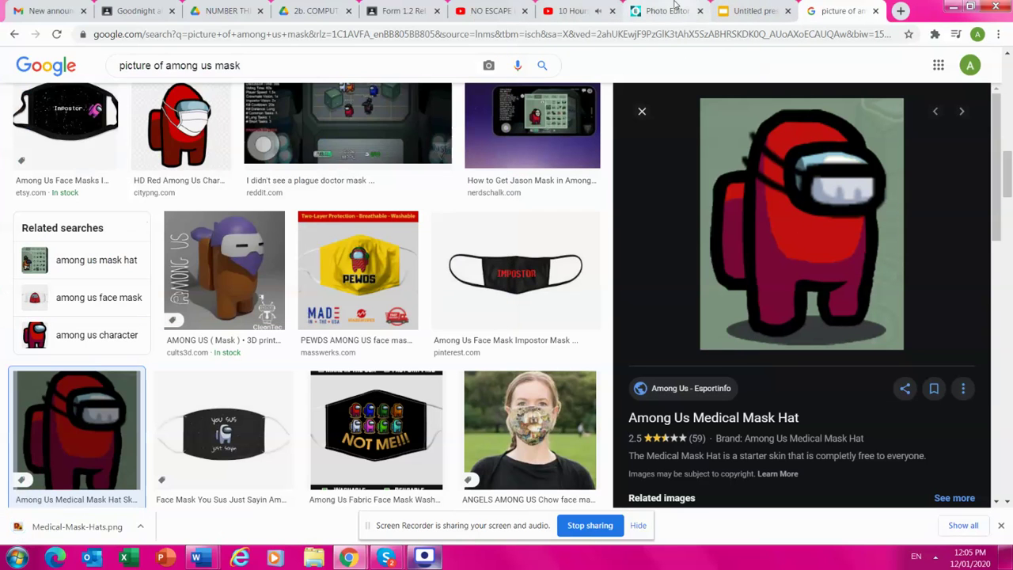
- Return to the Pixlr photo editor and add the saved Medical-Mask-Hats.png picture as a new image layer
click(671, 10)
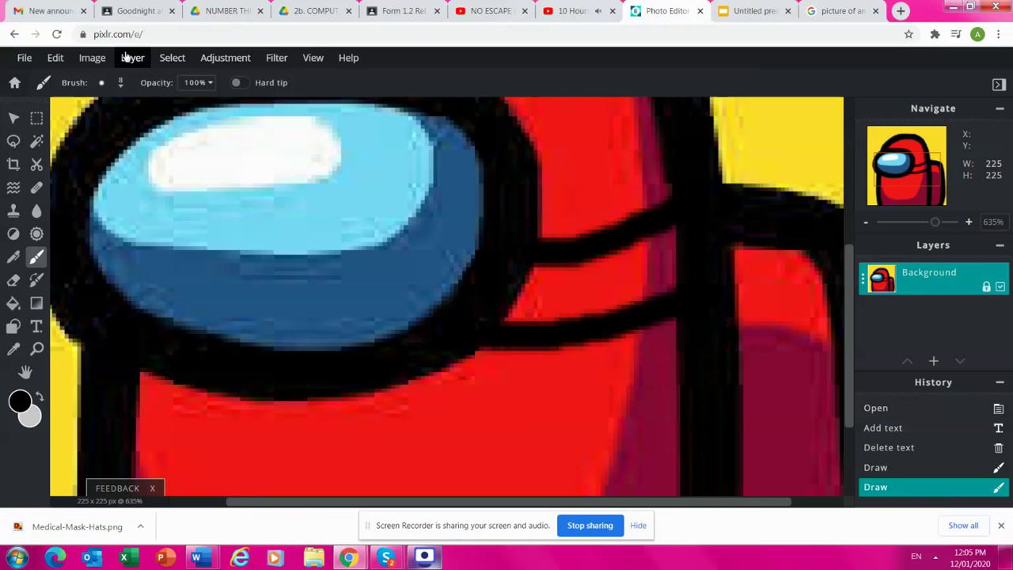
click(117, 58)
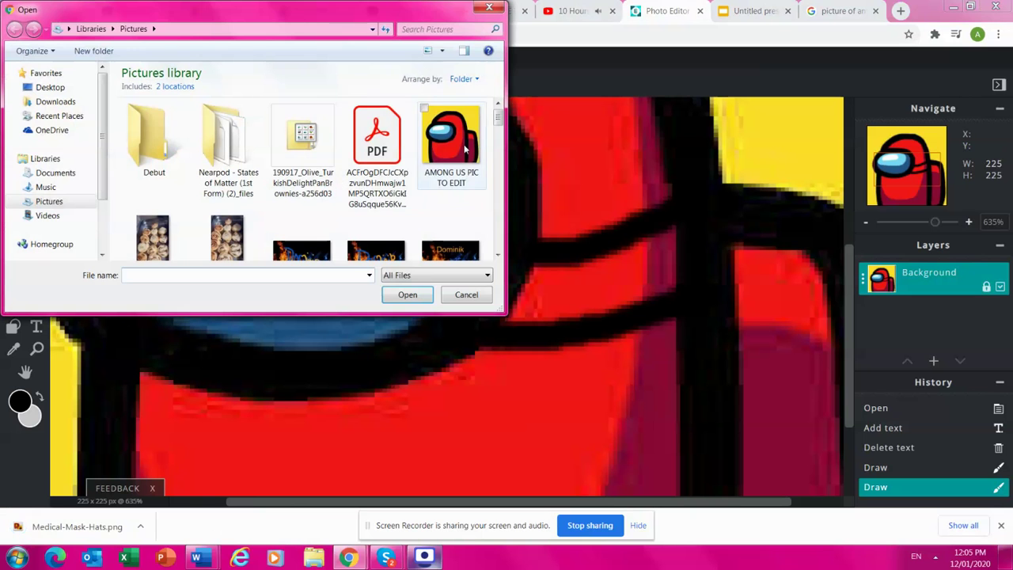
drag(499, 125, 498, 174)
double_click(376, 180)
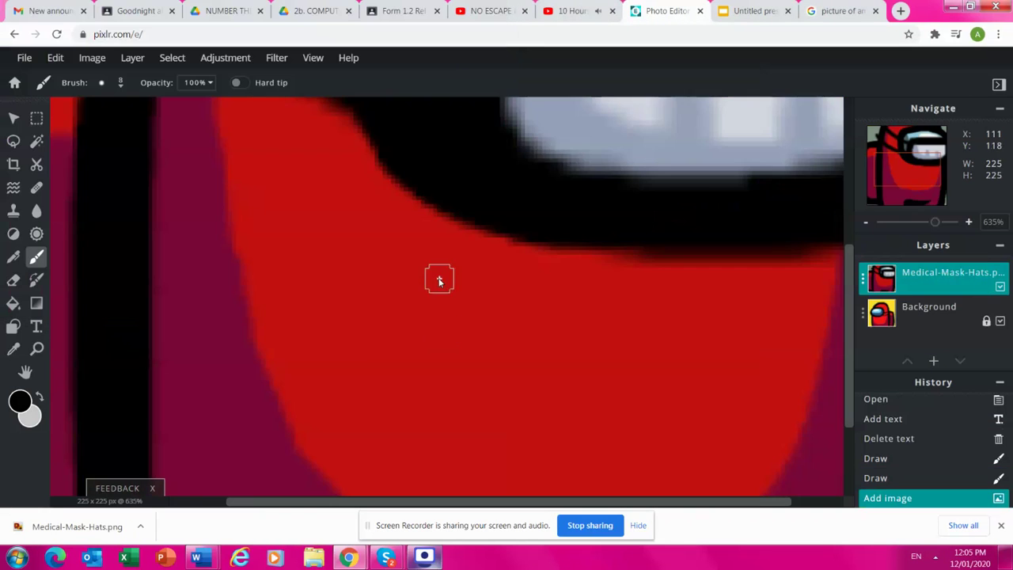
- Shrink the Medical-Mask-Hats reference layer proportionally to 110 x 136 px with the Arrange tool
scroll(463, 273, down, 4)
scroll(504, 179, up, 2)
scroll(664, 262, down, 1)
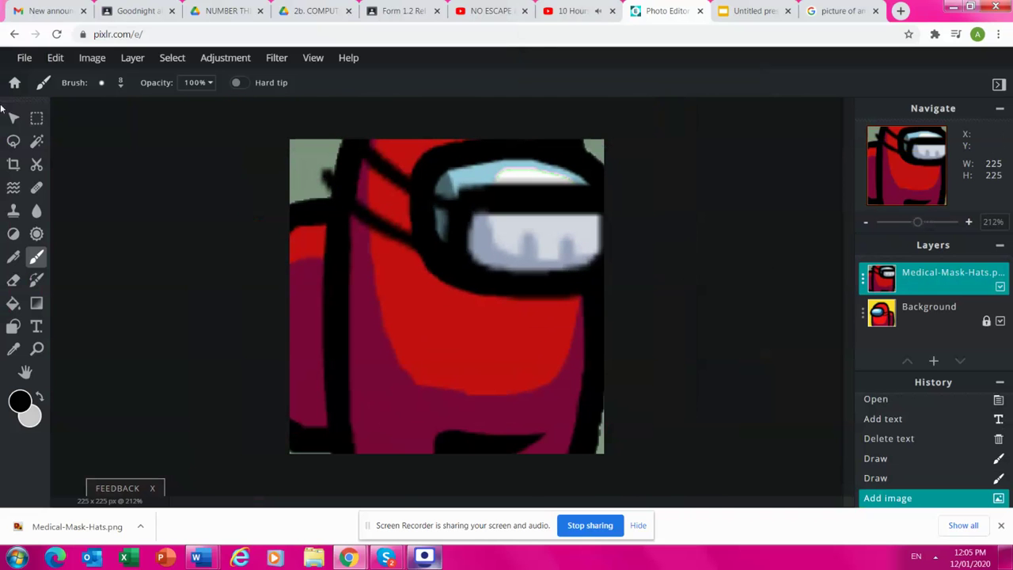
key(v)
scroll(468, 187, down, 1)
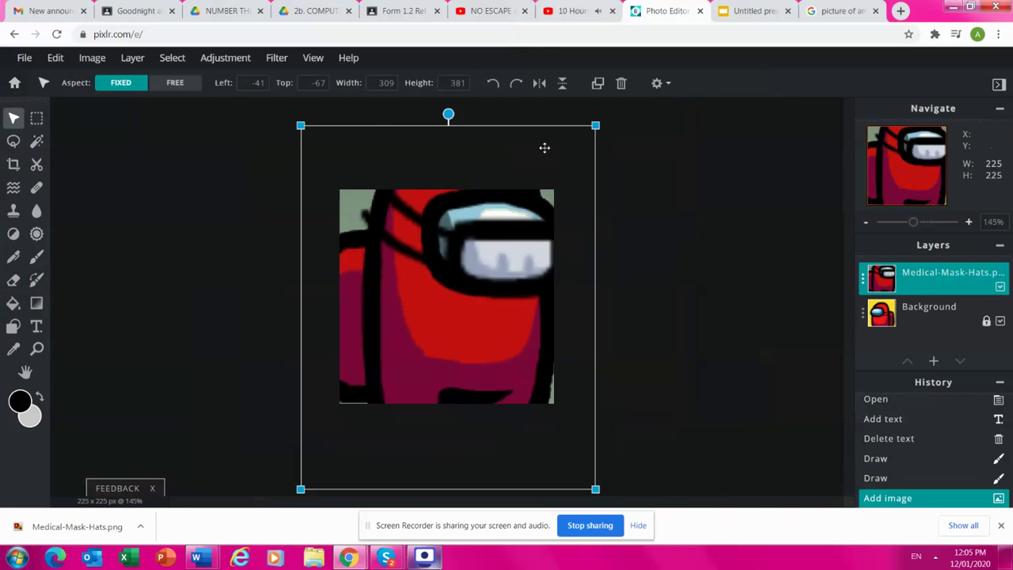
drag(593, 125, 433, 247)
scroll(433, 247, down, 1)
scroll(433, 246, up, 5)
- Place the reference layer over the right half of the canvas, at about left 121, top 33, beside the large visor
drag(493, 301, 193, 274)
scroll(448, 307, down, 1)
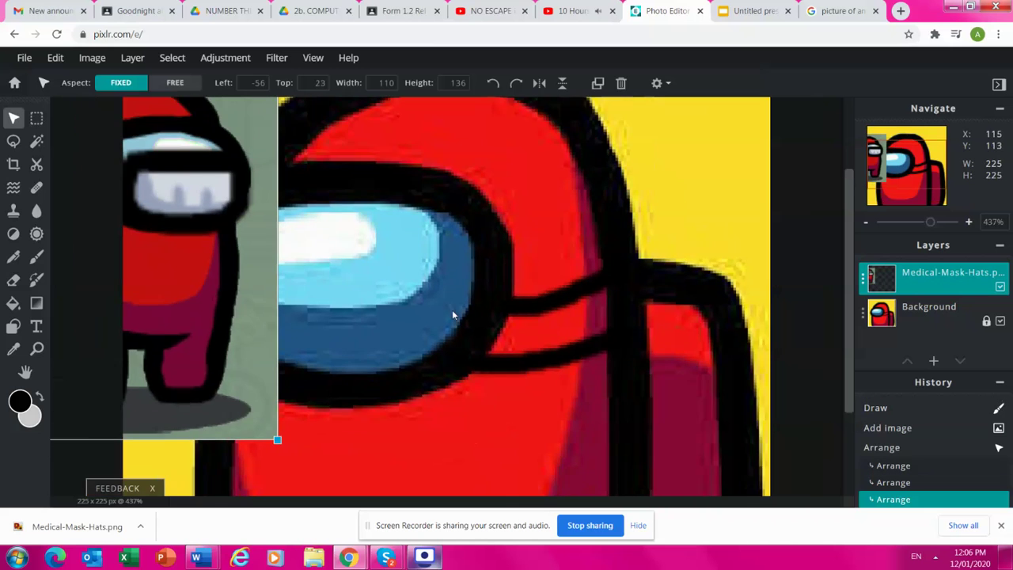
scroll(326, 269, up, 2)
scroll(533, 234, down, 2)
scroll(327, 219, up, 2)
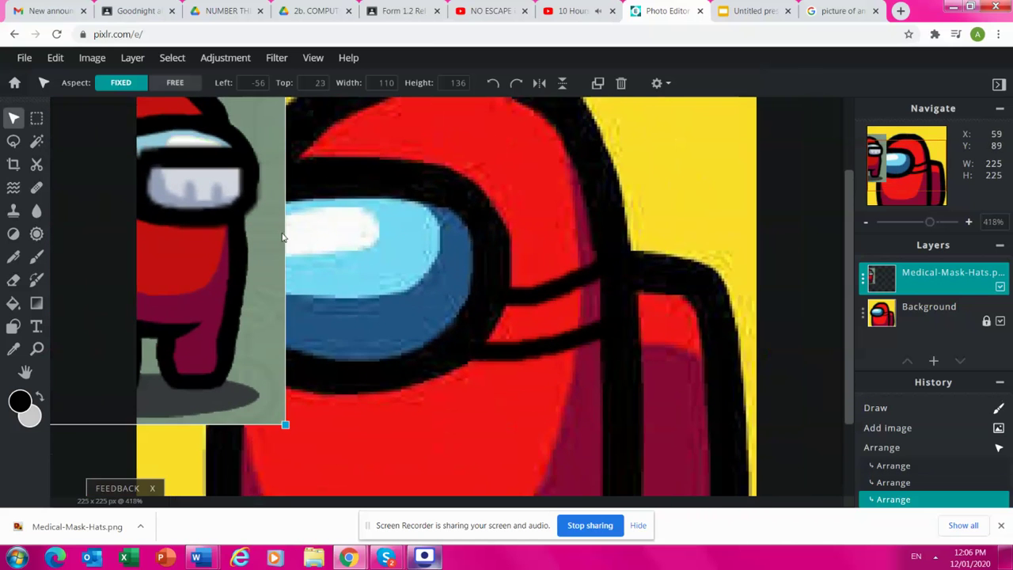
scroll(182, 224, down, 1)
scroll(201, 215, down, 1)
drag(201, 215, 743, 248)
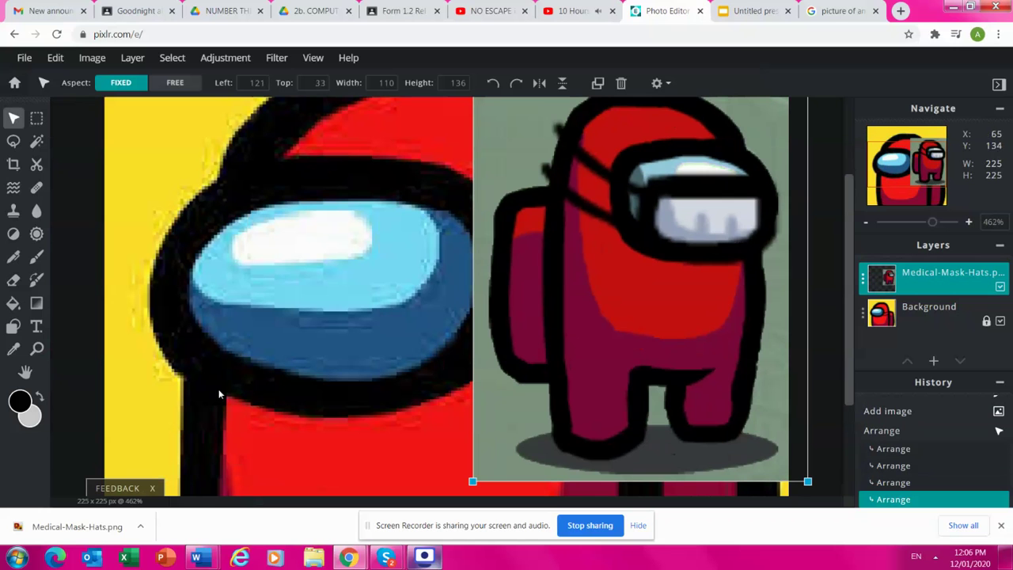
click(37, 257)
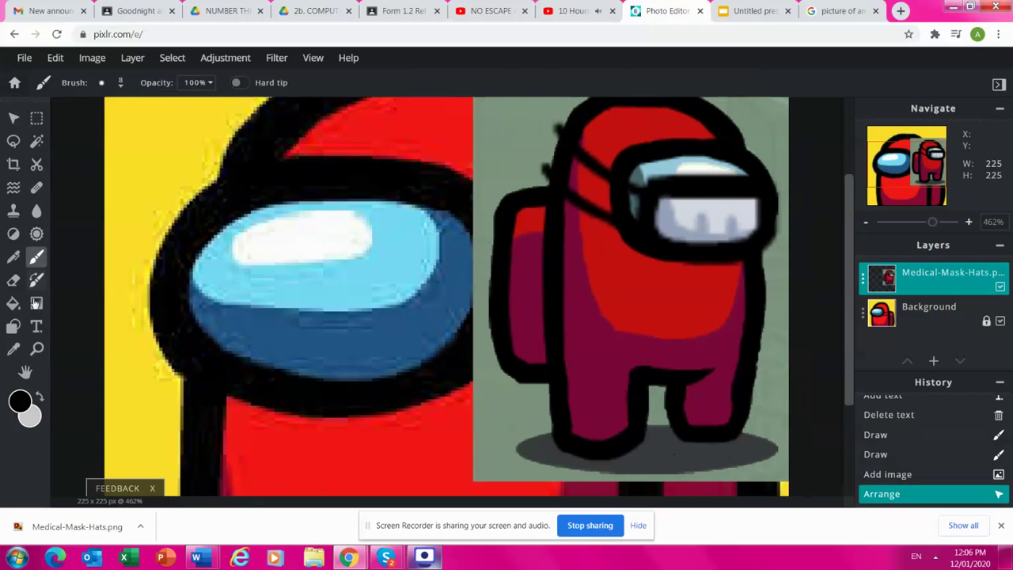
click(14, 349)
click(685, 210)
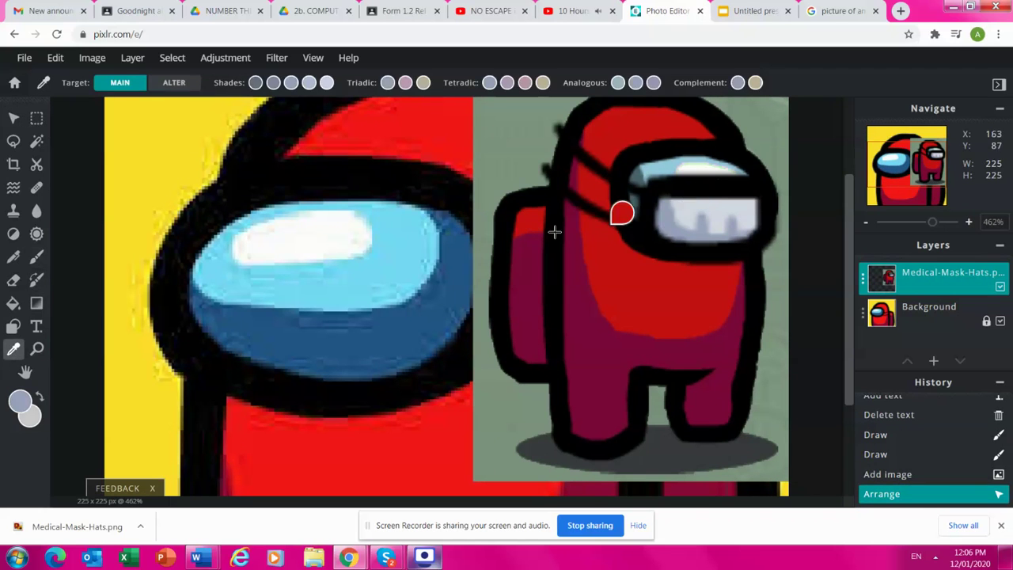
scroll(426, 224, up, 4)
click(36, 256)
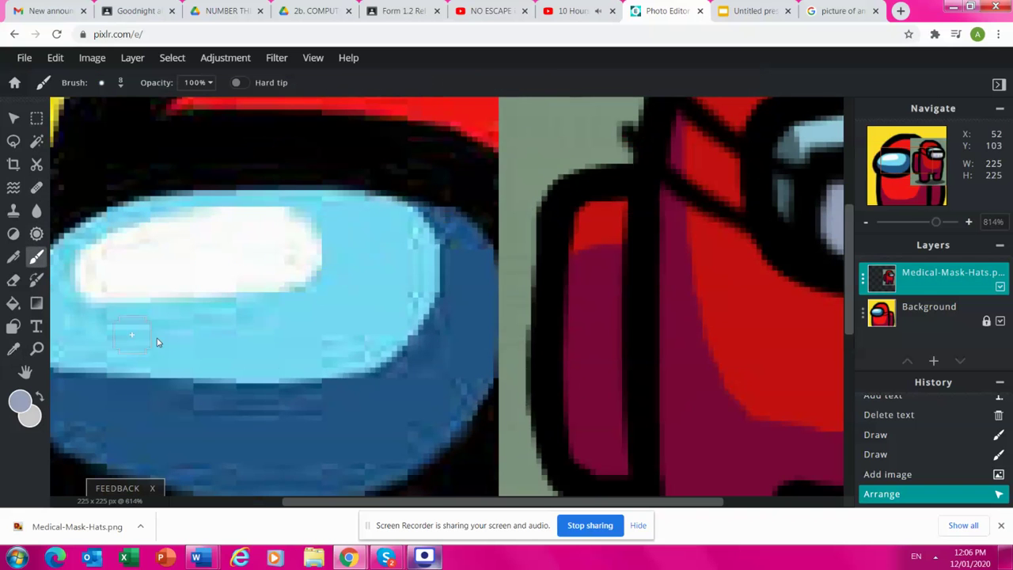
scroll(380, 358, down, 2)
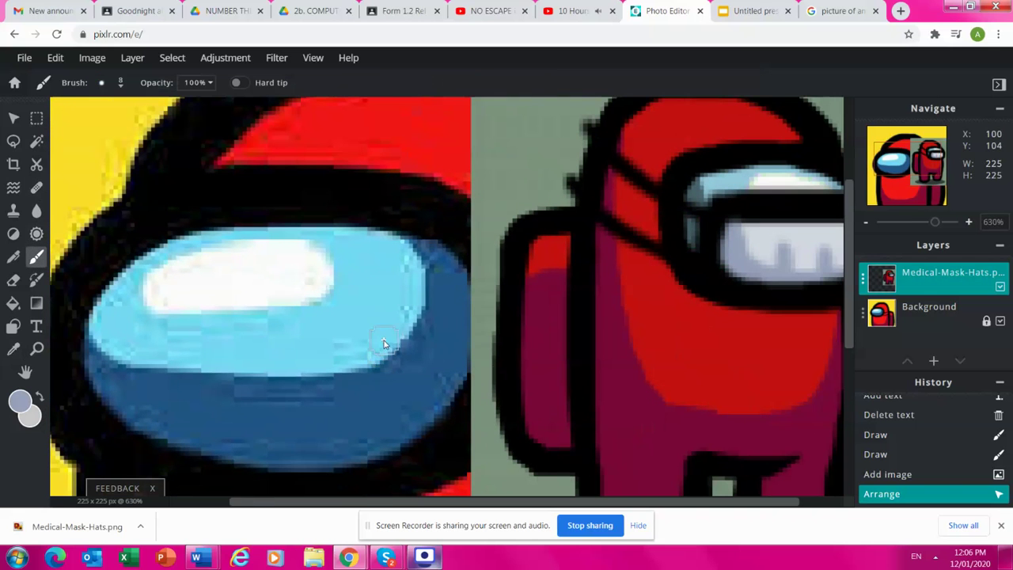
scroll(416, 366, down, 2)
scroll(443, 443, up, 2)
scroll(450, 332, down, 1)
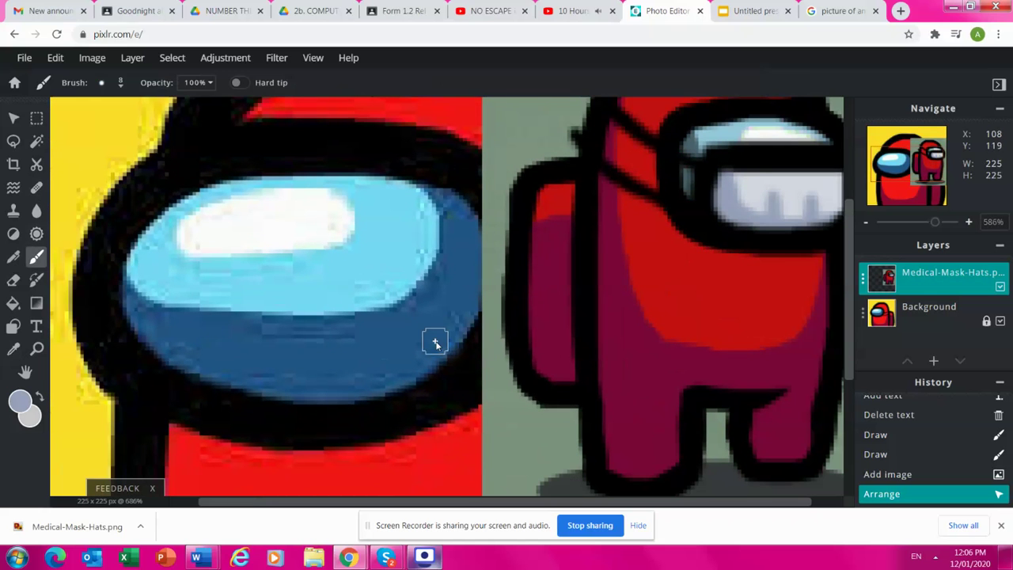
- Sample black from the reference mask's outline and paint the mask's upper edge across the middle of the large visor
click(13, 351)
click(712, 214)
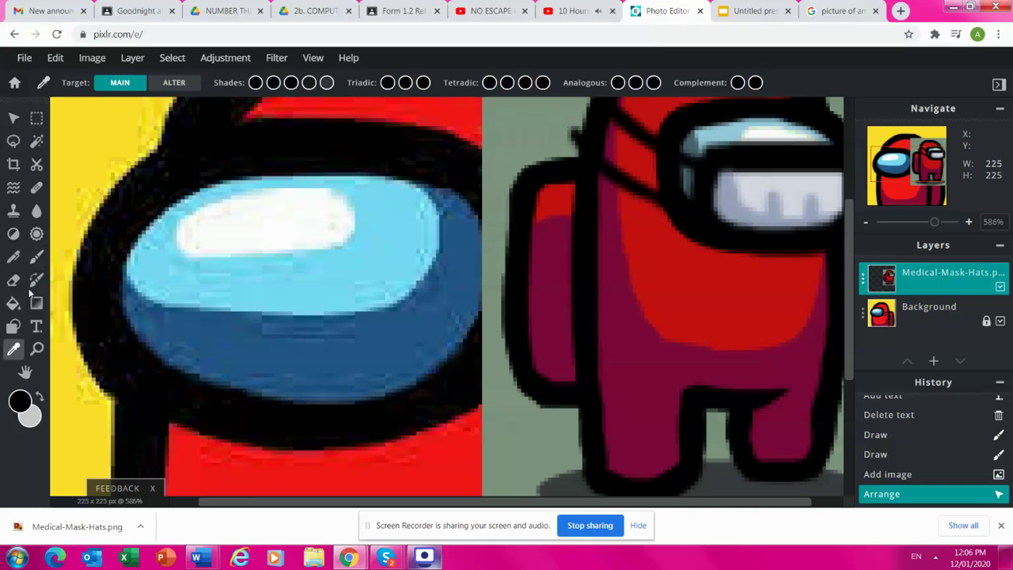
click(36, 257)
scroll(188, 346, down, 2)
scroll(459, 364, up, 1)
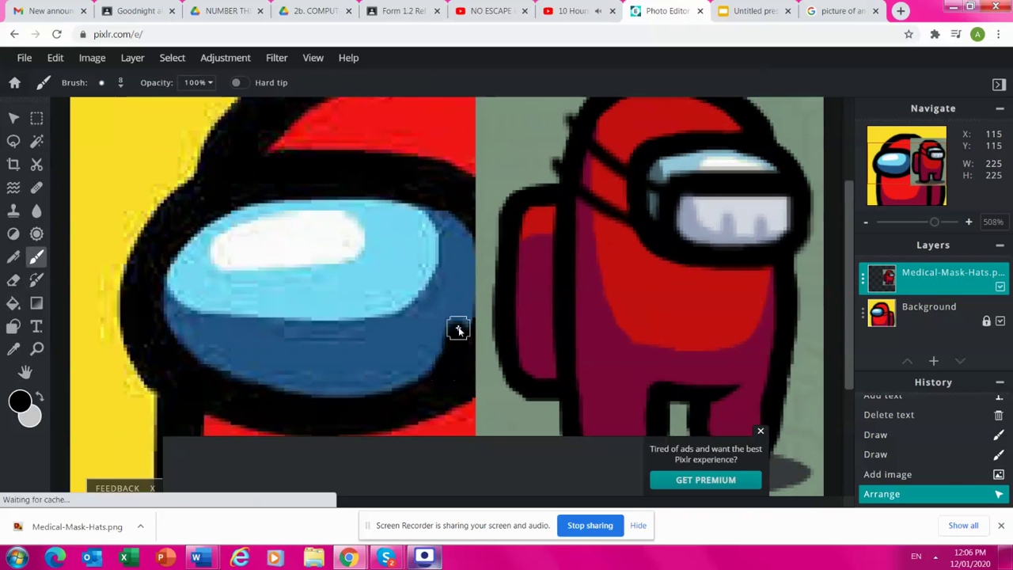
mouse_move(446, 303)
mouse_down()
mouse_move(430, 272)
mouse_move(375, 267)
mouse_move(179, 267)
mouse_move(155, 288)
mouse_up()
- Sample the reference mask's bluish-grey shade and paint the shadow along the visor's lower edge with two upward fold marks
click(13, 348)
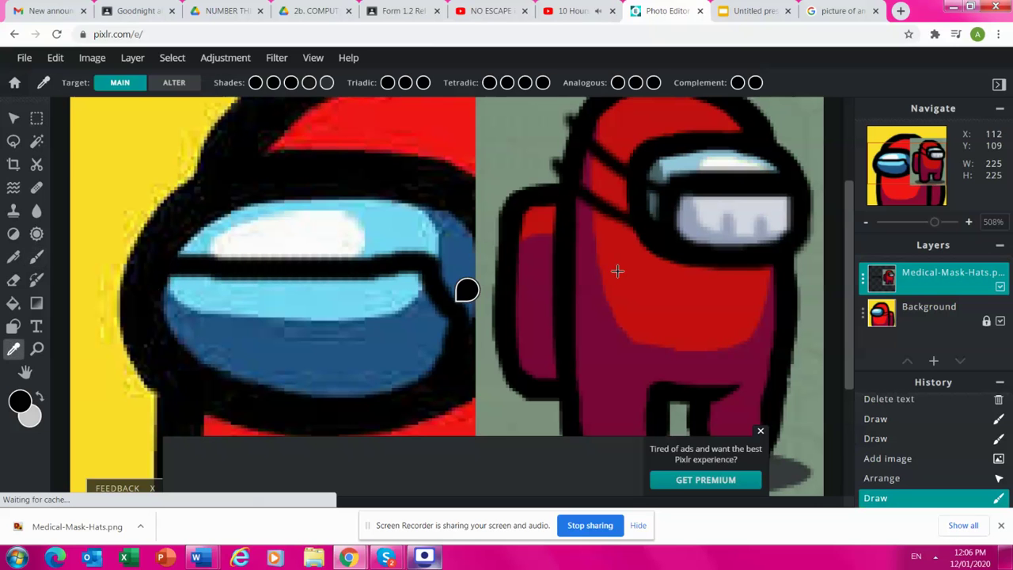
click(704, 210)
click(36, 257)
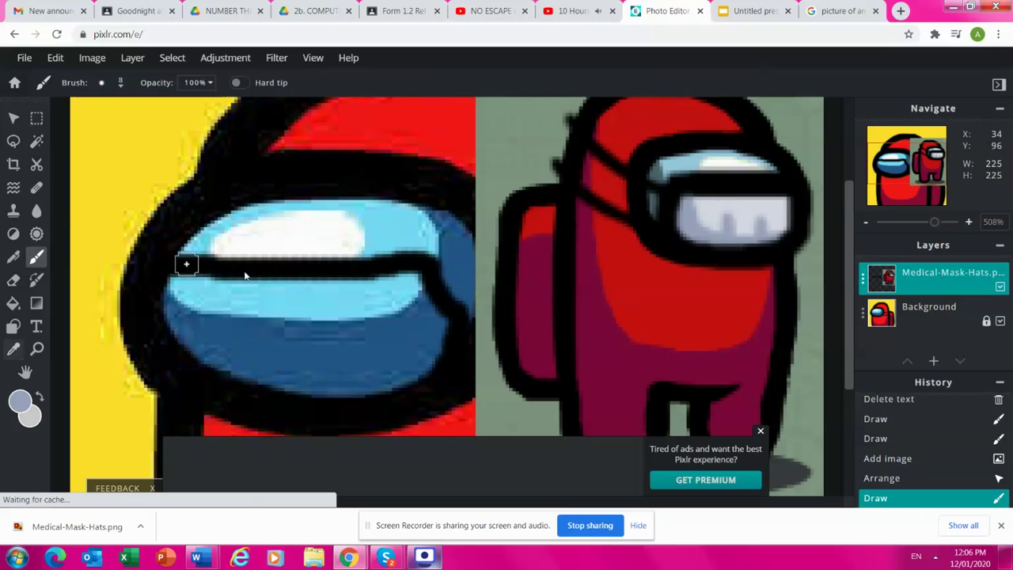
mouse_move(424, 342)
mouse_down()
mouse_move(418, 357)
mouse_move(437, 339)
mouse_move(398, 377)
mouse_move(286, 389)
mouse_move(197, 352)
mouse_up()
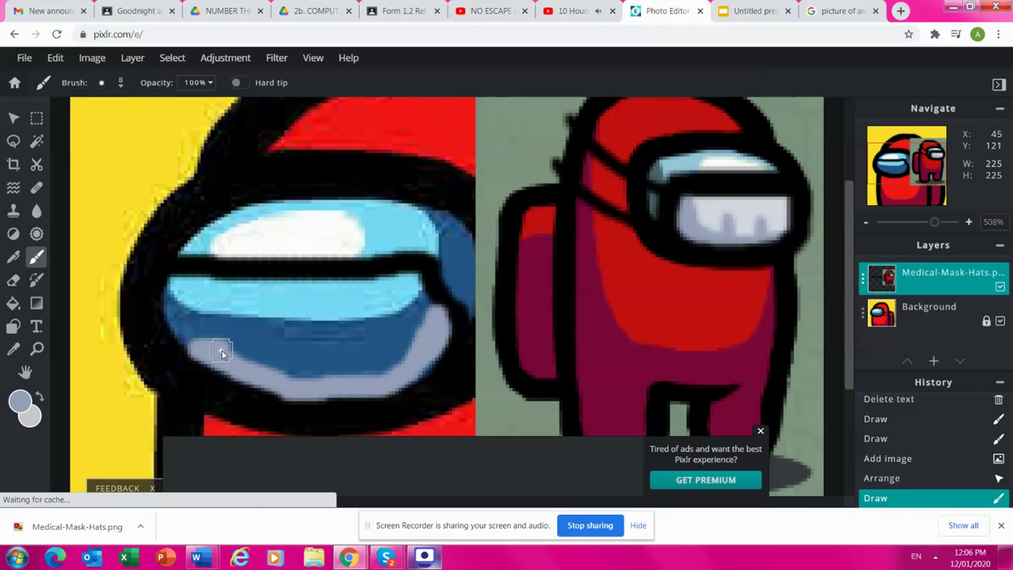
mouse_move(295, 368)
mouse_down()
mouse_move(383, 361)
mouse_move(431, 325)
mouse_up()
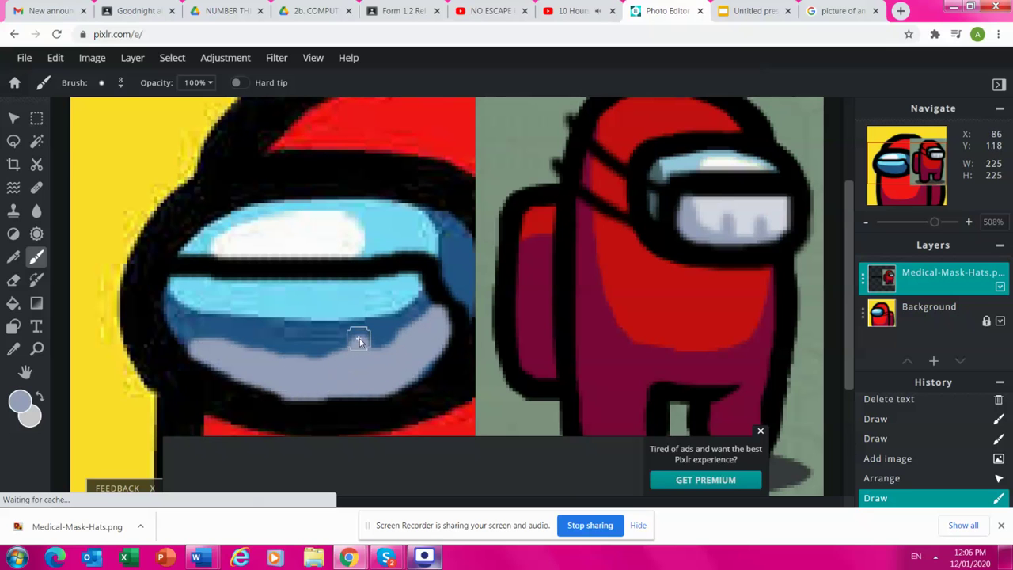
drag(360, 332, 353, 369)
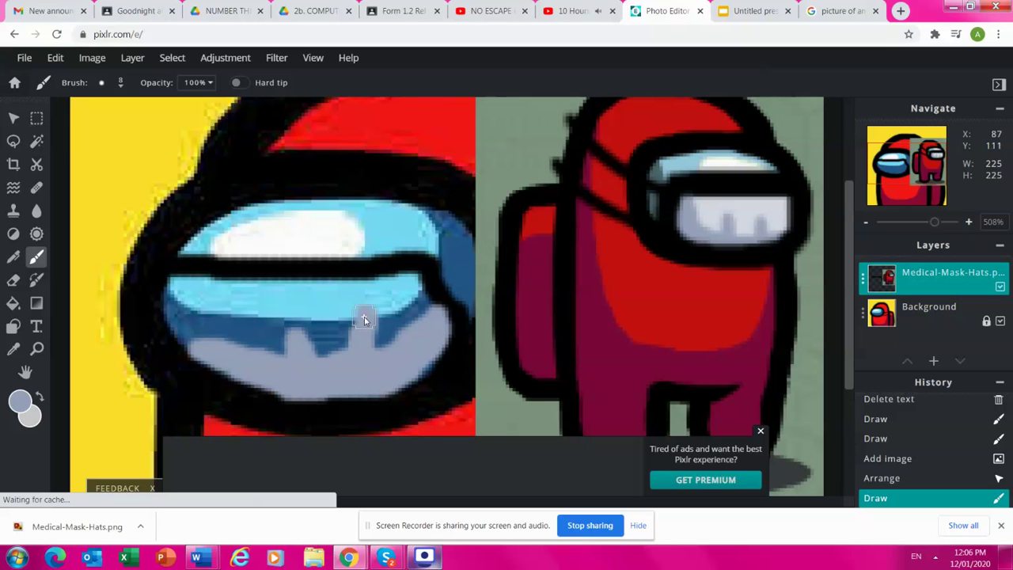
mouse_move(301, 338)
mouse_down()
mouse_move(305, 327)
mouse_move(303, 357)
mouse_up()
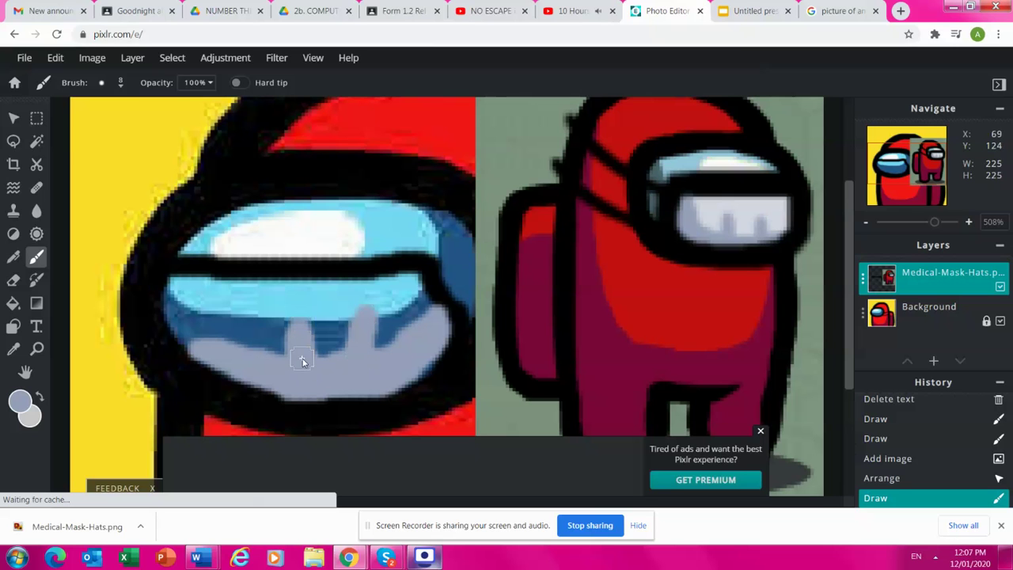
- Sample the light grey of the reference mask as the foreground colour
click(13, 351)
click(752, 197)
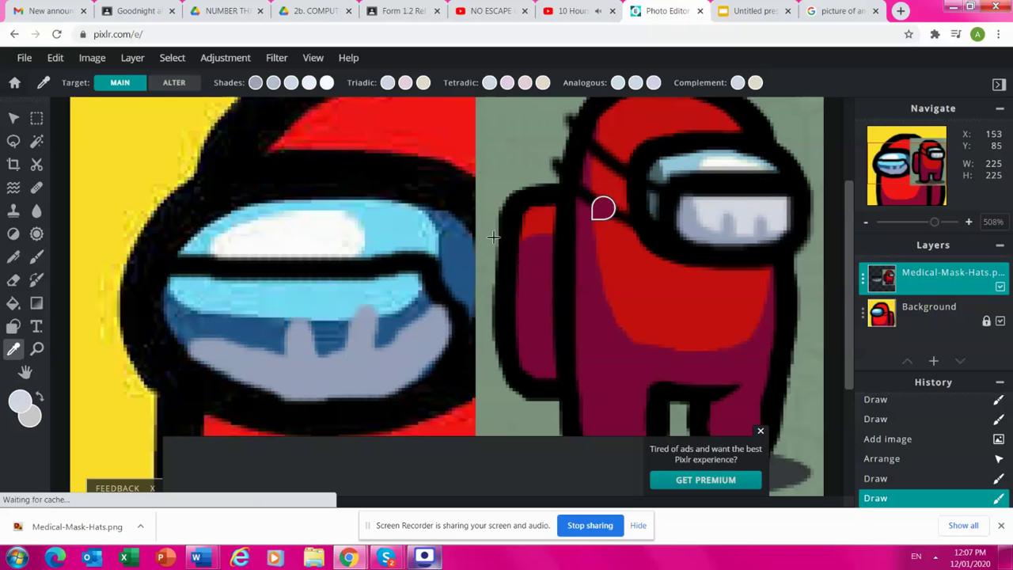
- Try to fill the blue area below the mask's upper edge with the light grey using the Fill tool, and undo the fill
click(13, 305)
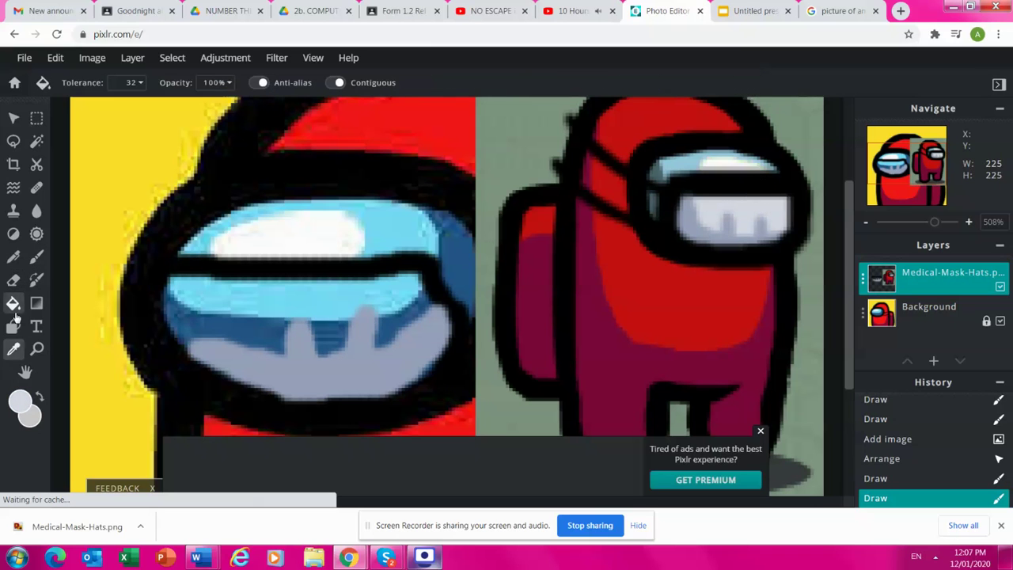
click(274, 314)
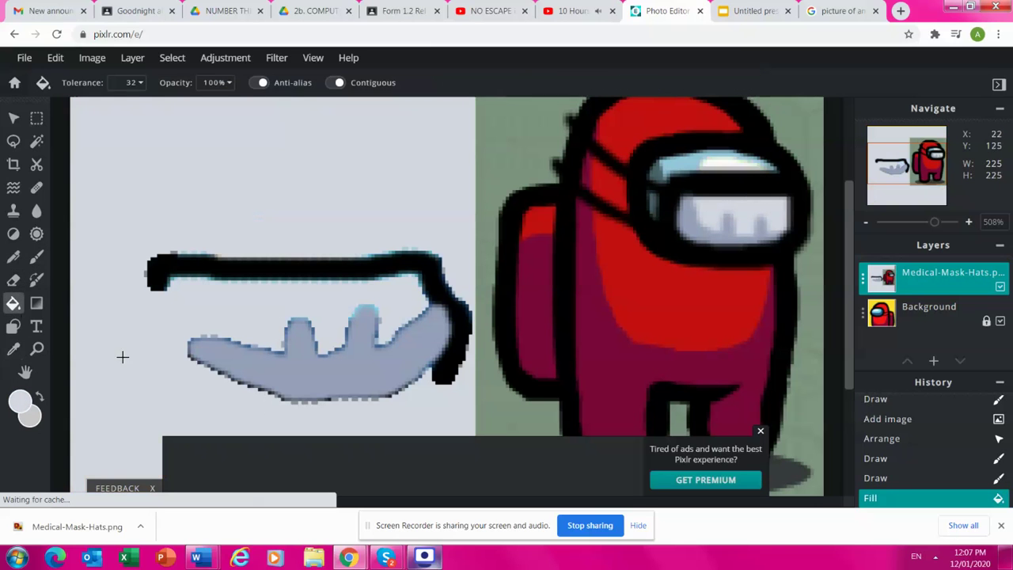
click(887, 479)
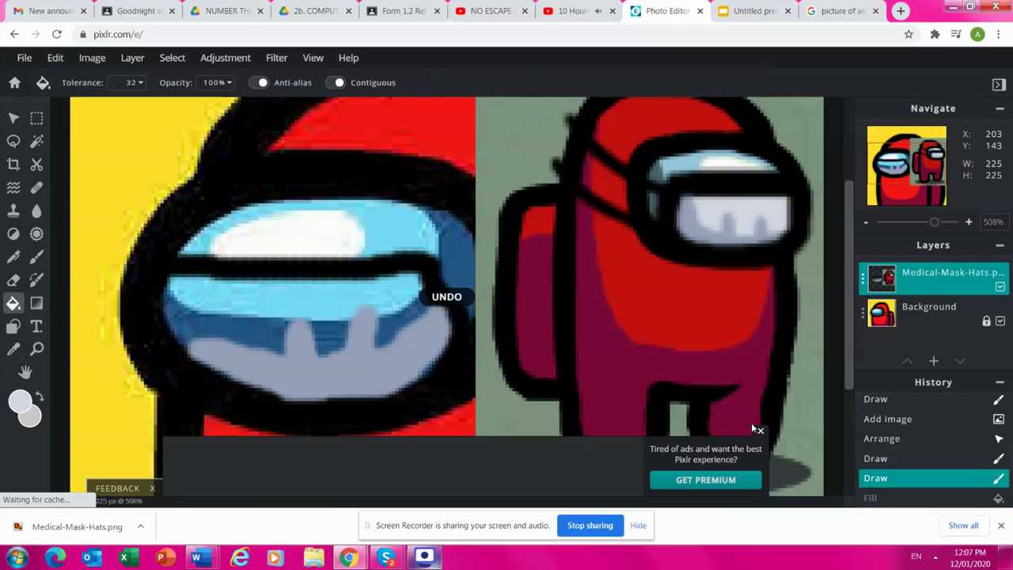
- Close the advertisement and brush light grey over the blue visor area between the mask's black upper edge and its bluish-grey shadow
click(760, 433)
click(36, 257)
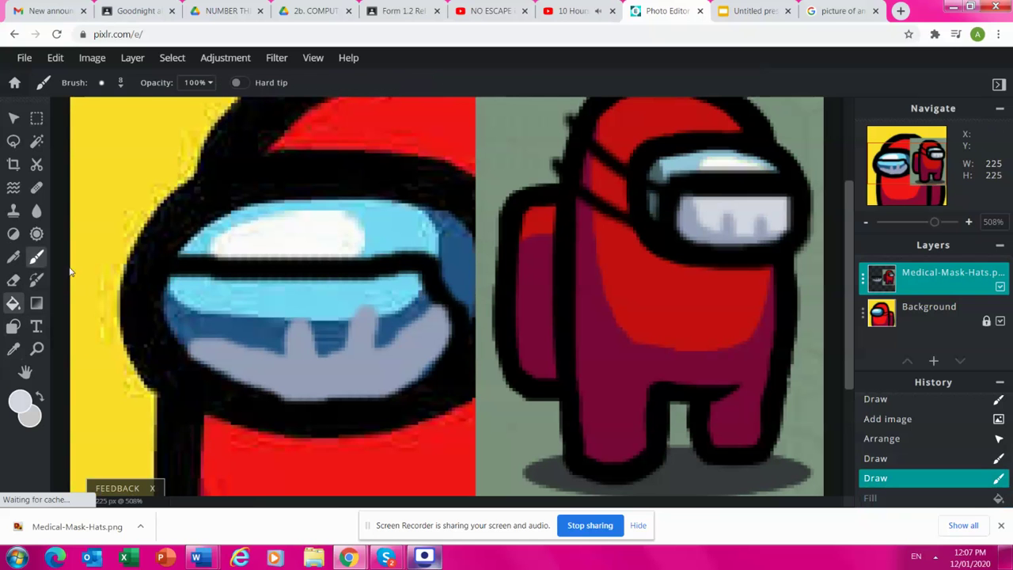
mouse_move(187, 290)
mouse_down()
mouse_move(189, 338)
mouse_move(167, 288)
mouse_move(175, 281)
mouse_move(188, 342)
mouse_move(205, 329)
mouse_move(278, 346)
mouse_move(283, 318)
mouse_move(303, 311)
mouse_move(326, 350)
mouse_move(339, 347)
mouse_move(337, 312)
mouse_move(368, 285)
mouse_move(389, 320)
mouse_move(380, 347)
mouse_move(422, 310)
mouse_move(399, 284)
mouse_move(391, 289)
mouse_move(411, 306)
mouse_move(417, 279)
mouse_move(182, 291)
mouse_move(194, 315)
mouse_move(250, 323)
mouse_move(282, 351)
mouse_move(214, 335)
mouse_move(197, 289)
mouse_move(357, 296)
mouse_move(333, 325)
mouse_move(285, 296)
mouse_move(195, 296)
mouse_move(258, 309)
mouse_move(267, 323)
mouse_move(311, 292)
mouse_move(323, 345)
mouse_move(357, 282)
mouse_move(327, 296)
mouse_move(268, 297)
mouse_up()
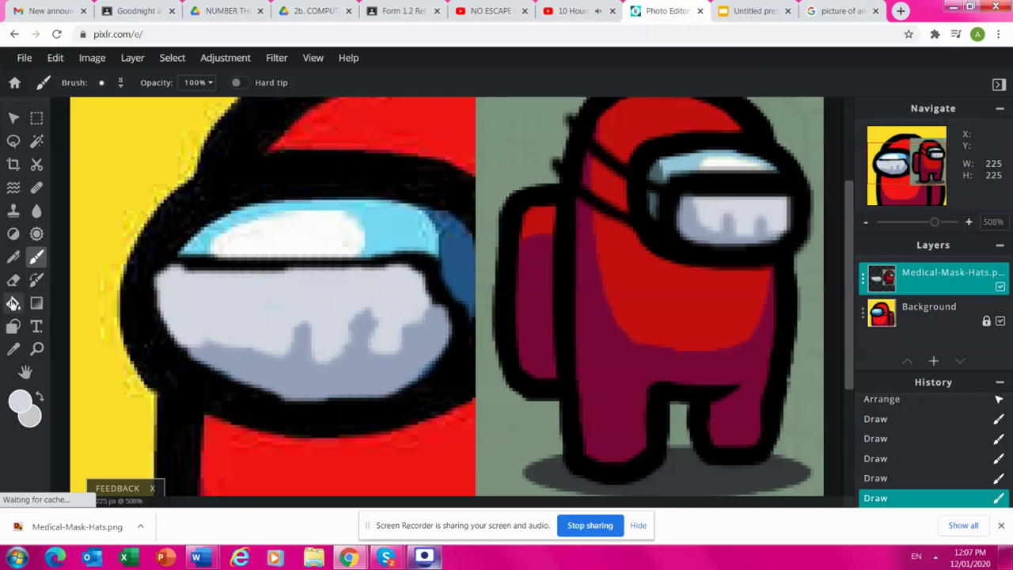
- Sample the bluish-grey of the mask's shadow and brush the taller upward fold mark into a smoother, fuller shape
click(13, 348)
click(280, 350)
click(36, 256)
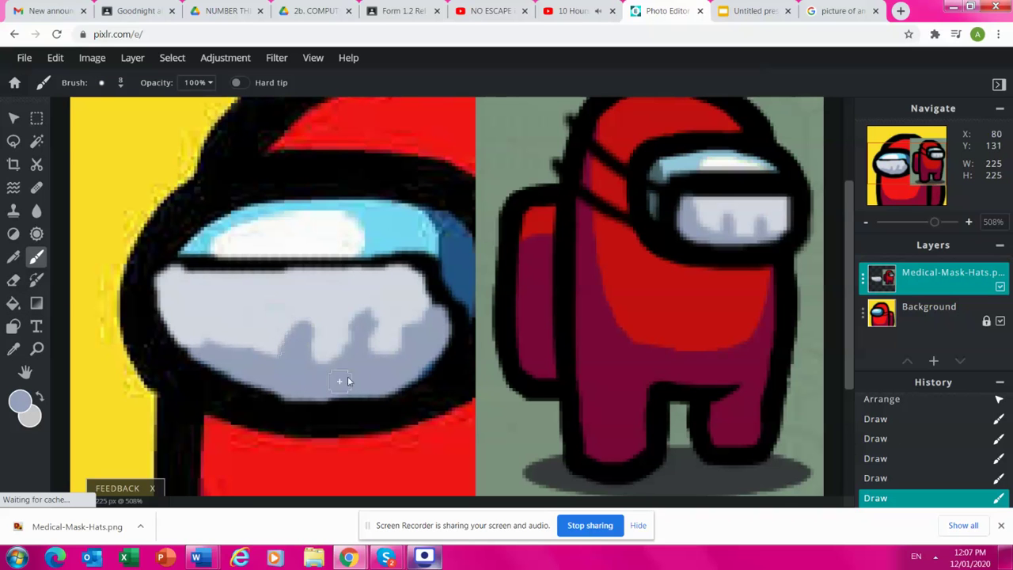
drag(360, 315, 360, 324)
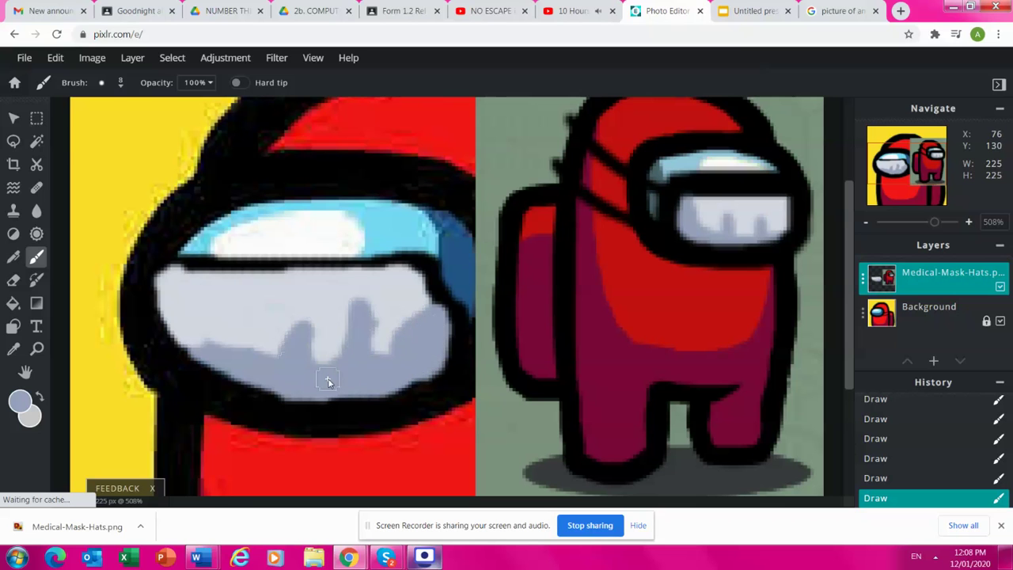
- Erase the pasted reference character from the Medical-Mask-Hats.png layer, leaving only the painted mask
scroll(428, 348, down, 3)
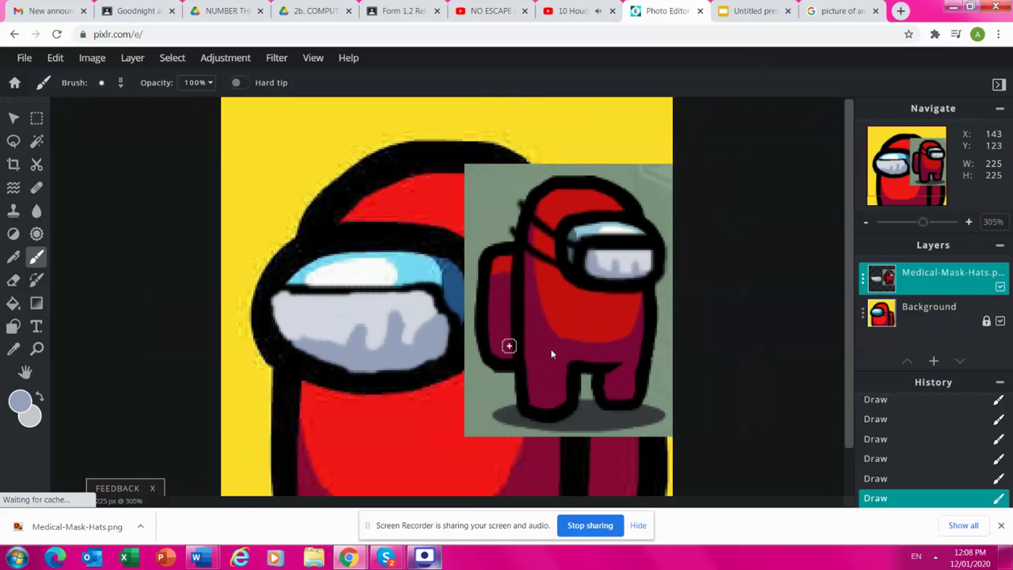
click(930, 278)
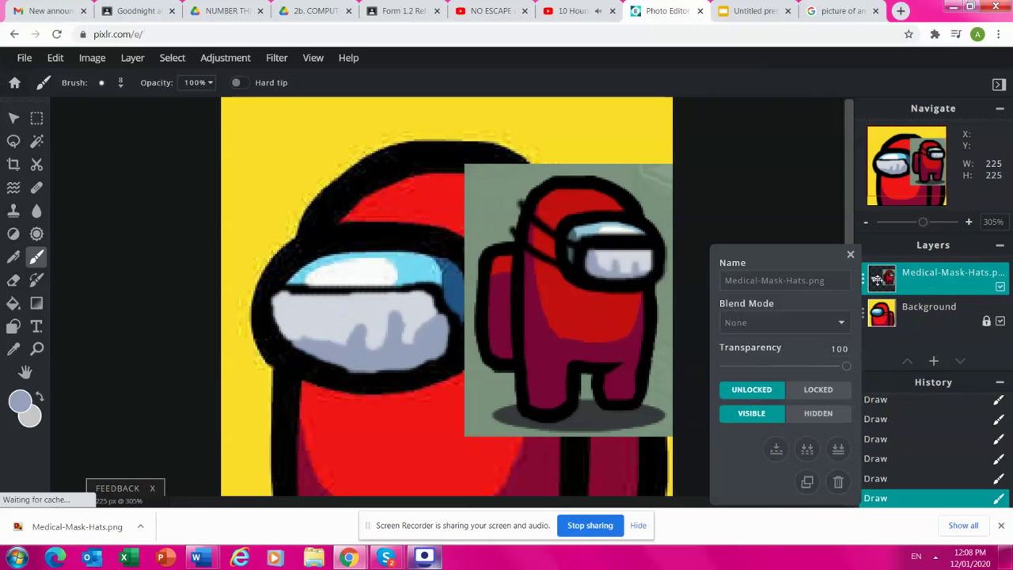
click(850, 254)
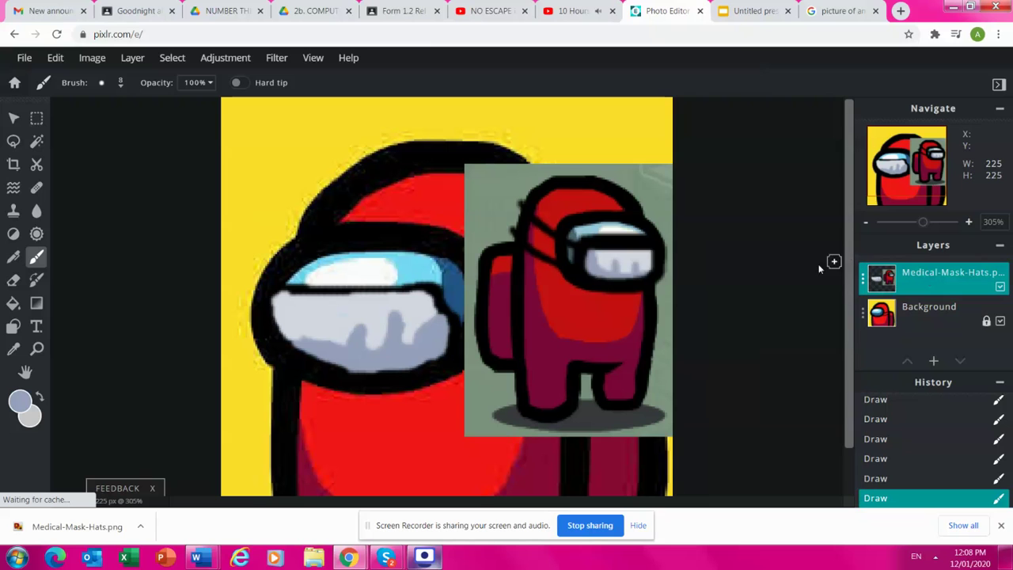
click(13, 279)
mouse_move(500, 186)
mouse_down()
mouse_move(469, 185)
mouse_move(590, 184)
mouse_move(668, 169)
mouse_move(604, 164)
mouse_move(516, 160)
mouse_move(557, 178)
mouse_move(661, 179)
mouse_move(673, 194)
mouse_move(648, 440)
mouse_move(472, 428)
mouse_move(538, 404)
mouse_up()
mouse_move(603, 392)
mouse_down()
mouse_move(637, 329)
mouse_move(637, 218)
mouse_move(610, 251)
mouse_move(607, 333)
mouse_move(583, 364)
mouse_move(507, 382)
mouse_move(496, 363)
mouse_move(562, 289)
mouse_move(587, 228)
mouse_move(559, 218)
mouse_move(502, 232)
mouse_move(452, 213)
mouse_move(599, 238)
mouse_move(523, 258)
mouse_move(490, 413)
mouse_move(479, 393)
mouse_move(498, 373)
mouse_move(484, 304)
mouse_move(489, 242)
mouse_move(491, 435)
mouse_up()
- Sample the outline's black and paint a thicker border along the mask's right side and upper edge
click(36, 256)
scroll(417, 335, up, 2)
scroll(417, 335, up, 1)
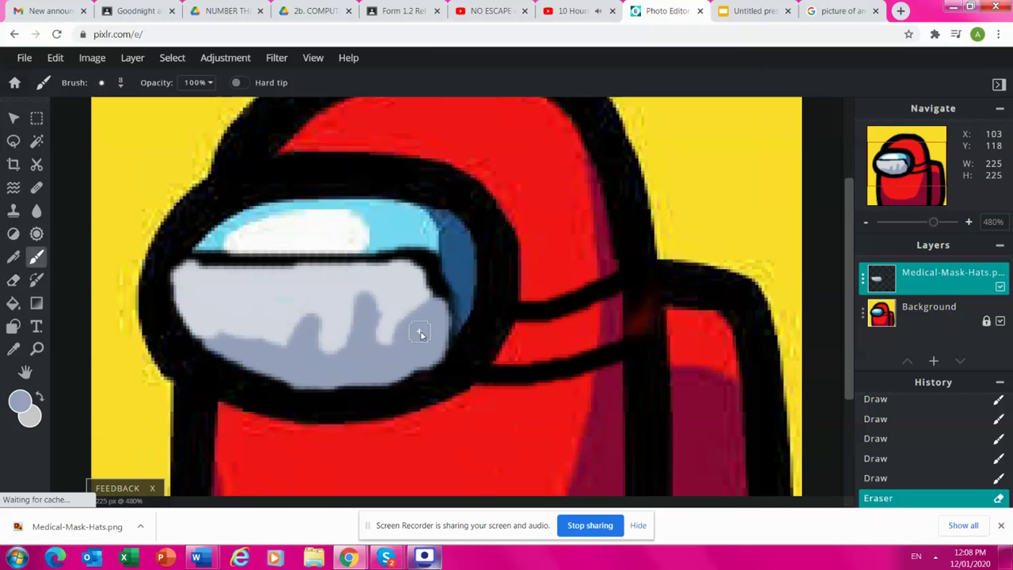
click(13, 348)
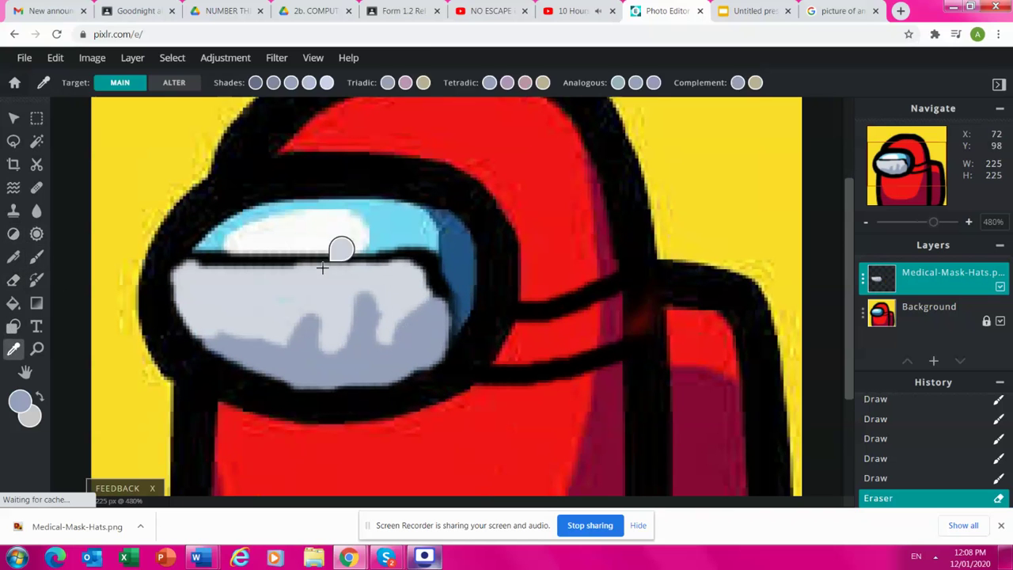
click(426, 252)
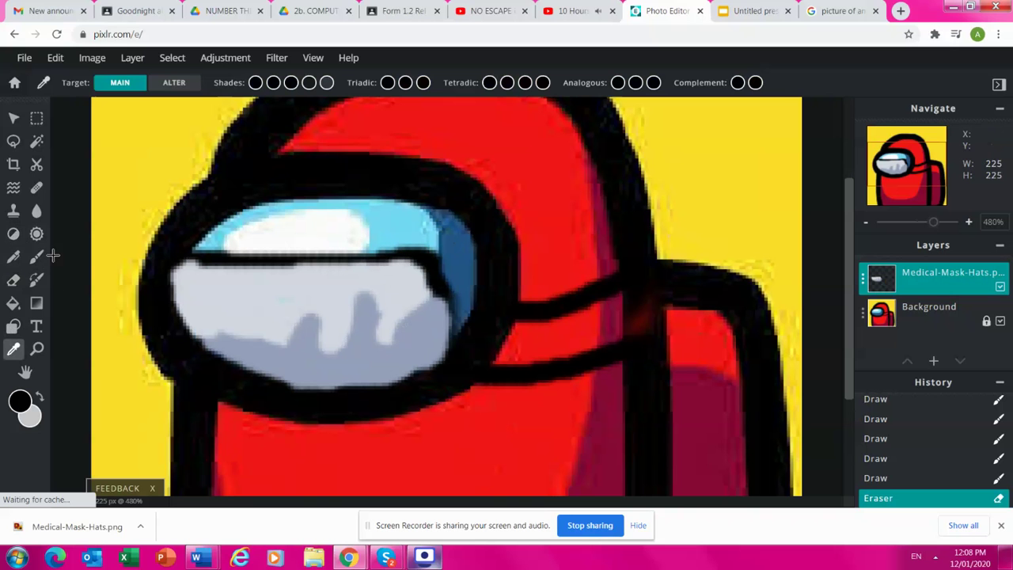
click(37, 257)
scroll(454, 320, up, 2)
drag(462, 252, 472, 360)
scroll(475, 324, down, 3)
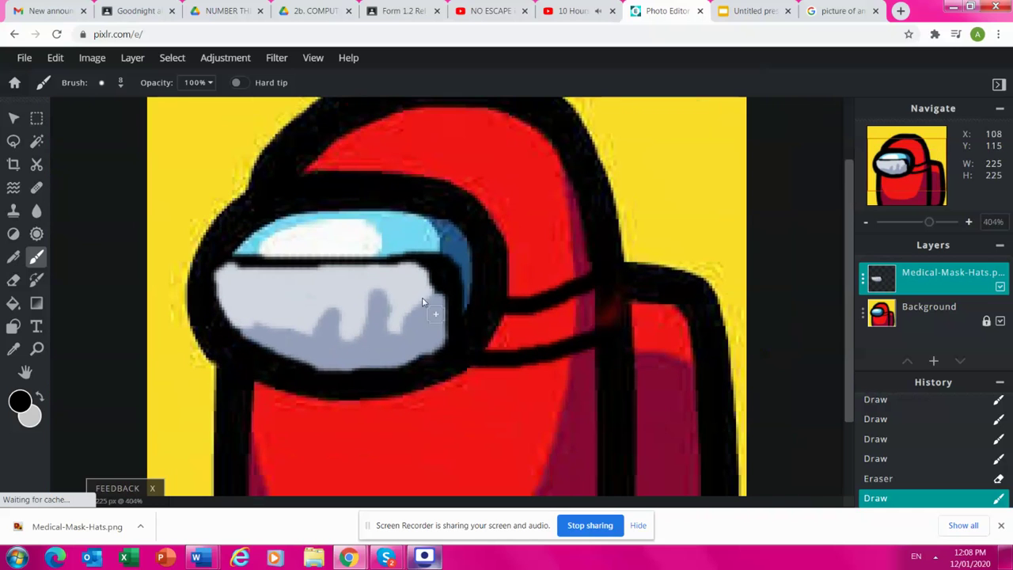
drag(218, 259, 432, 255)
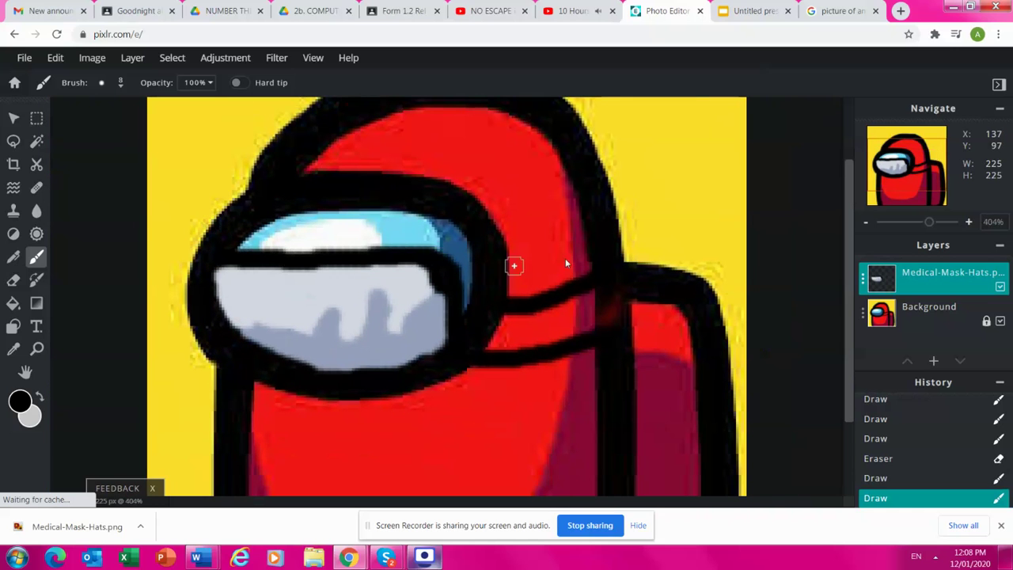
- Set the brush size to 1 px for fine detail work on the mask
scroll(445, 267, down, 2)
scroll(490, 226, up, 3)
scroll(233, 192, down, 3)
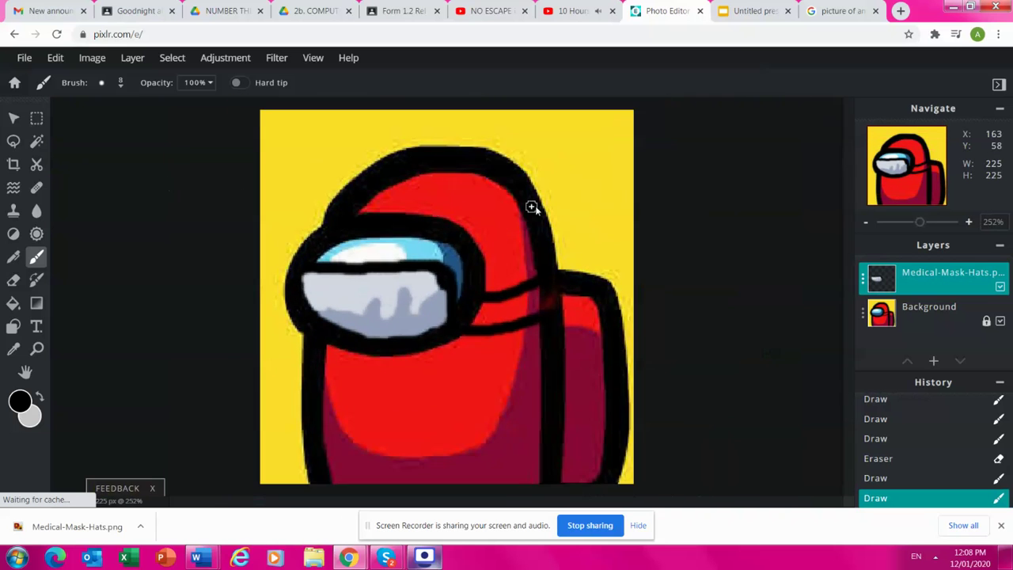
scroll(691, 193, up, 3)
scroll(633, 253, down, 4)
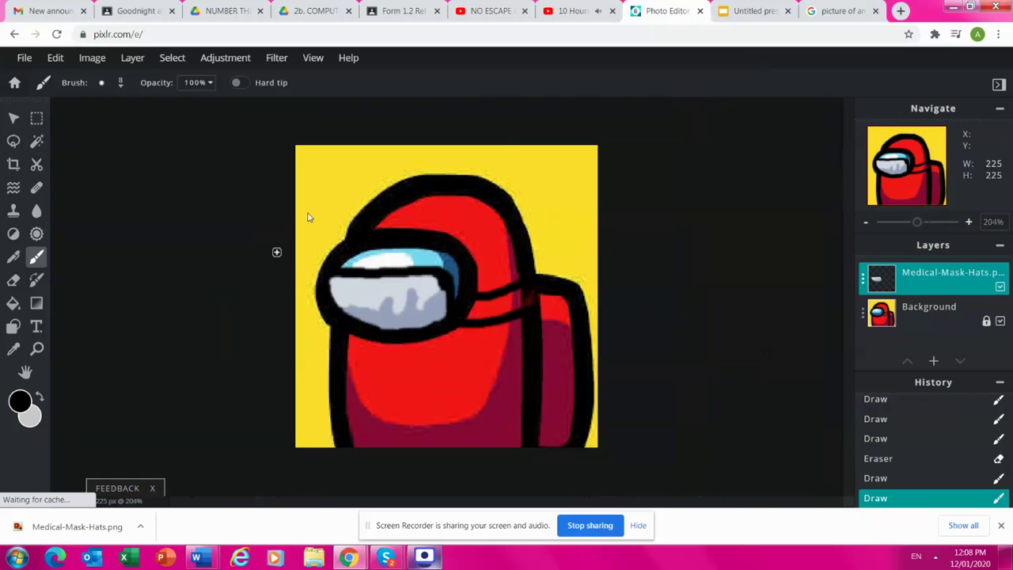
scroll(375, 244, up, 4)
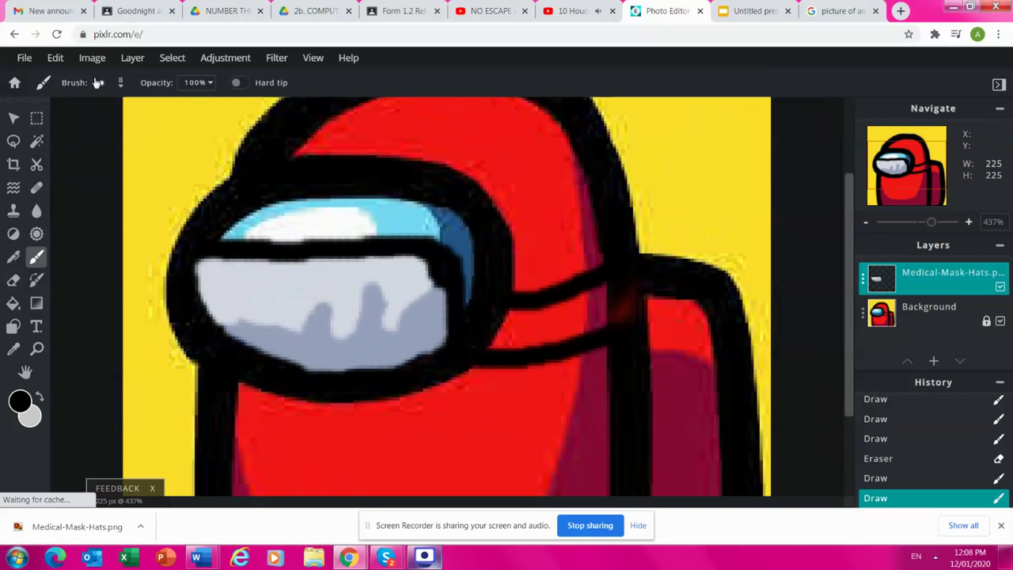
click(98, 83)
drag(108, 132, 108, 133)
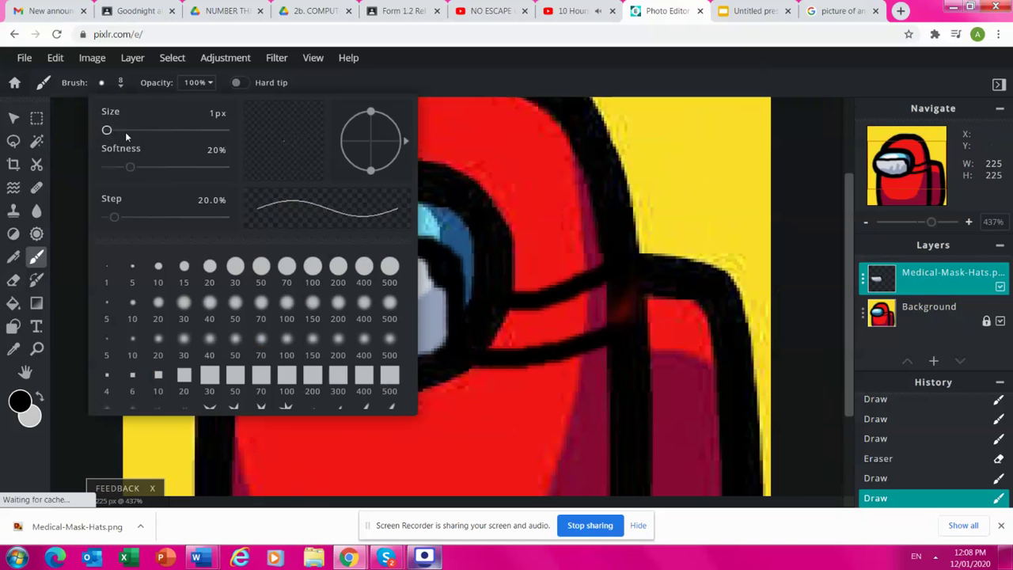
- Try tracing the boundary between the mask's light grey area and its shadow in black, and undo the tracing
scroll(423, 306, up, 2)
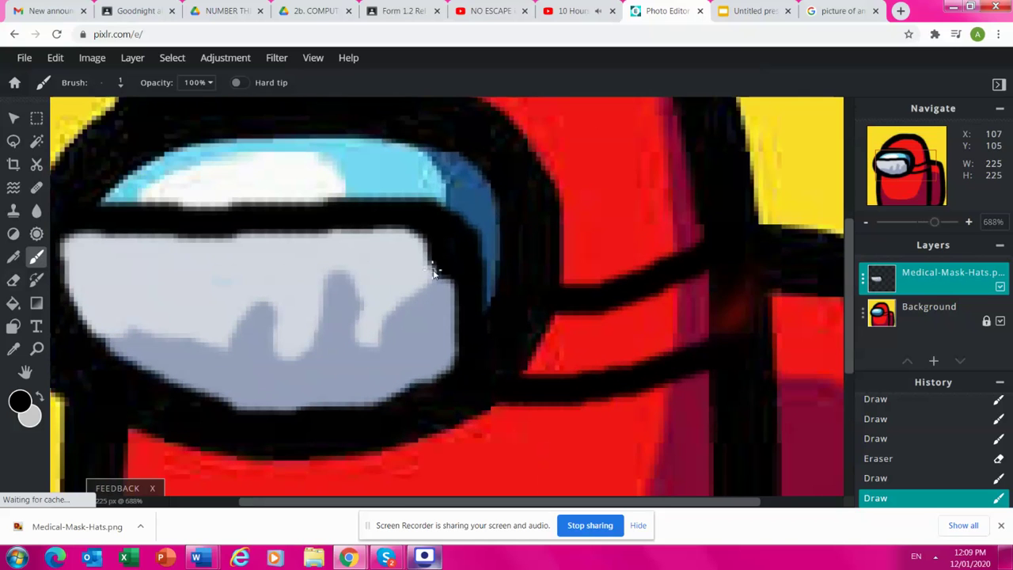
scroll(431, 273, up, 3)
mouse_move(453, 281)
mouse_down()
mouse_move(369, 340)
mouse_move(351, 386)
mouse_move(314, 415)
mouse_move(297, 393)
mouse_move(307, 302)
mouse_move(272, 275)
mouse_move(236, 275)
mouse_move(224, 300)
mouse_move(229, 339)
mouse_move(205, 403)
mouse_move(154, 433)
mouse_up()
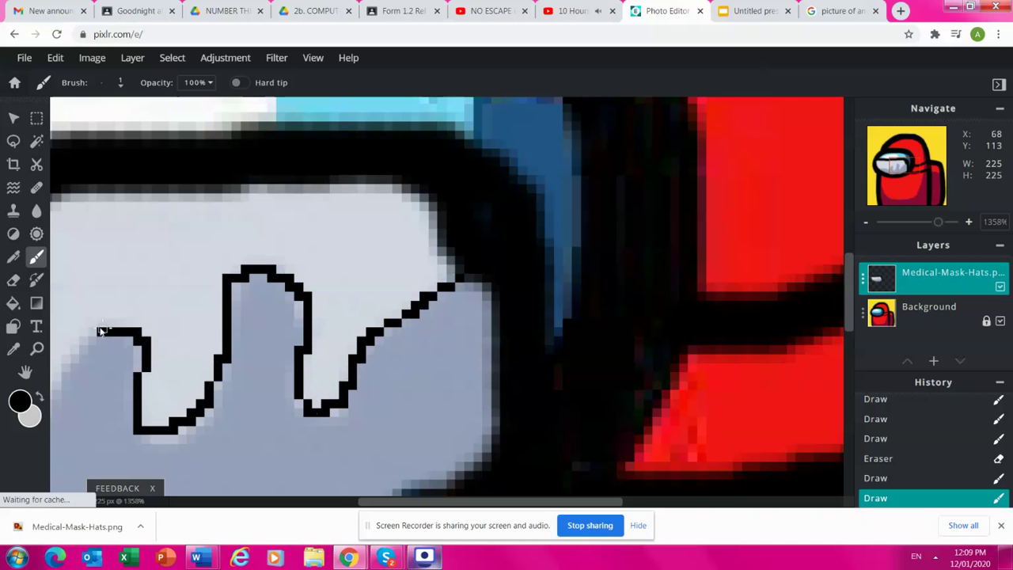
drag(83, 335, 74, 356)
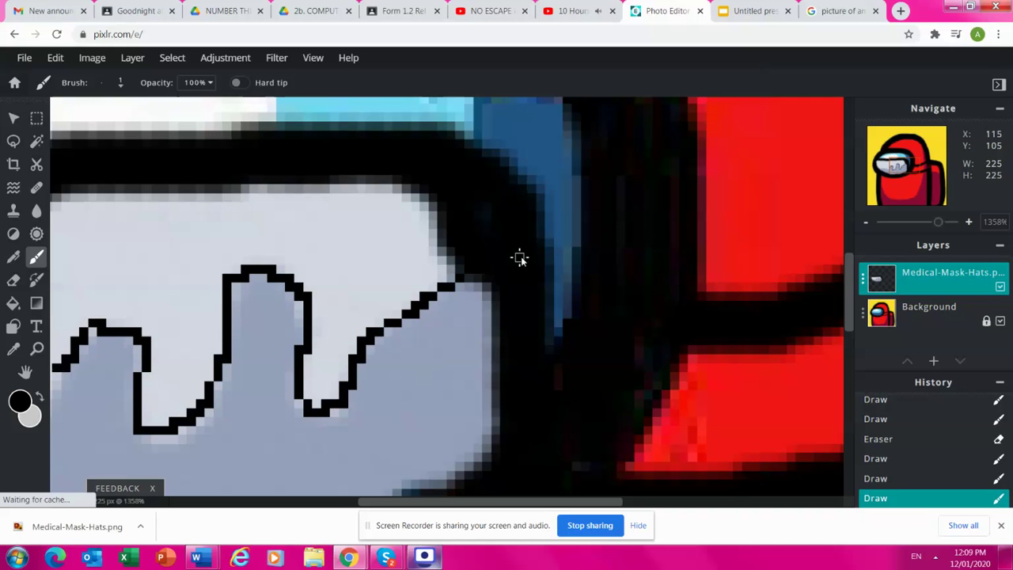
scroll(307, 297, down, 3)
scroll(307, 297, up, 4)
scroll(388, 315, down, 5)
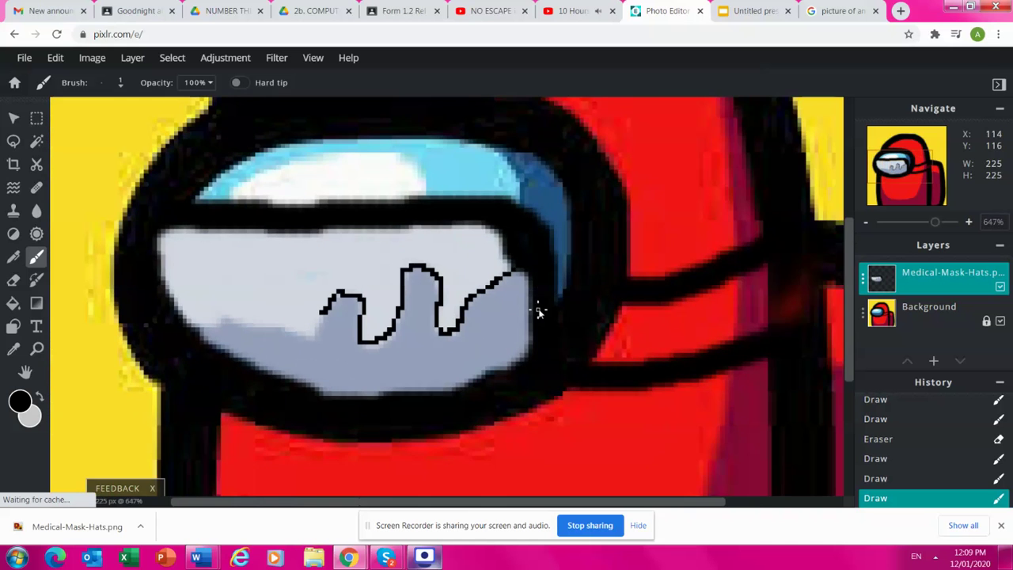
click(918, 478)
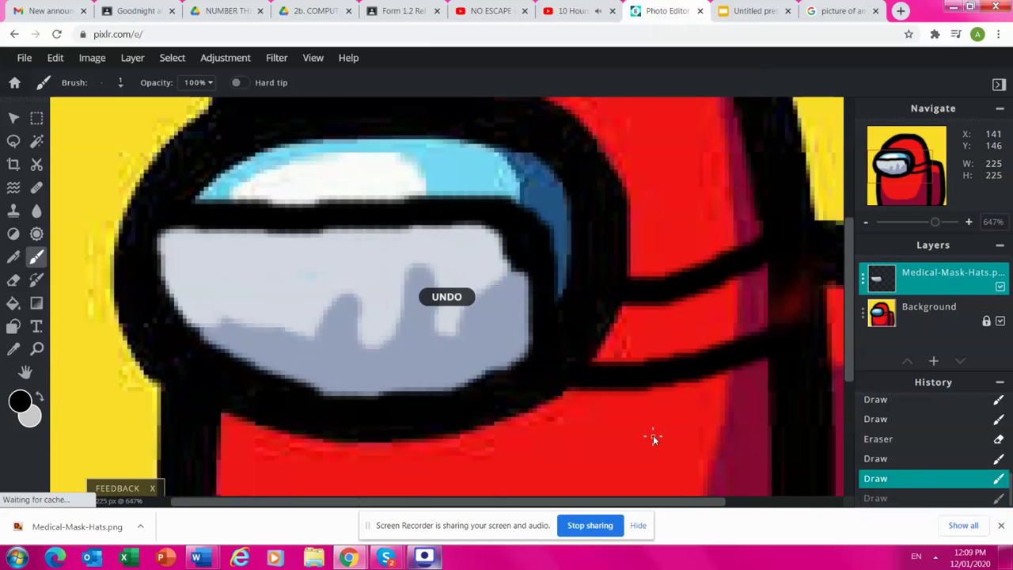
- Sample the mask's bluish-grey shadow and darken the foreground colour to #8991A7
click(13, 349)
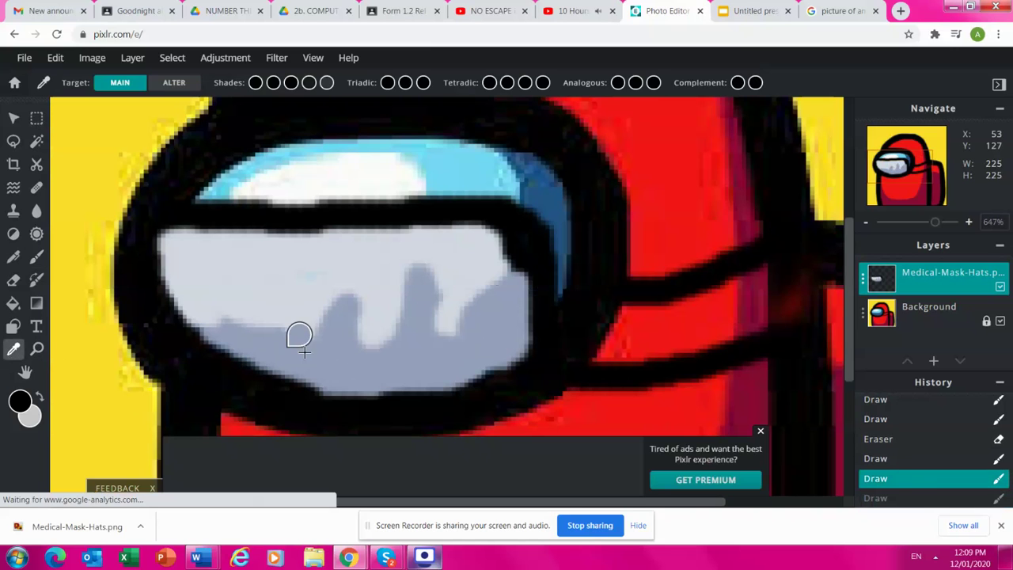
click(299, 333)
click(20, 402)
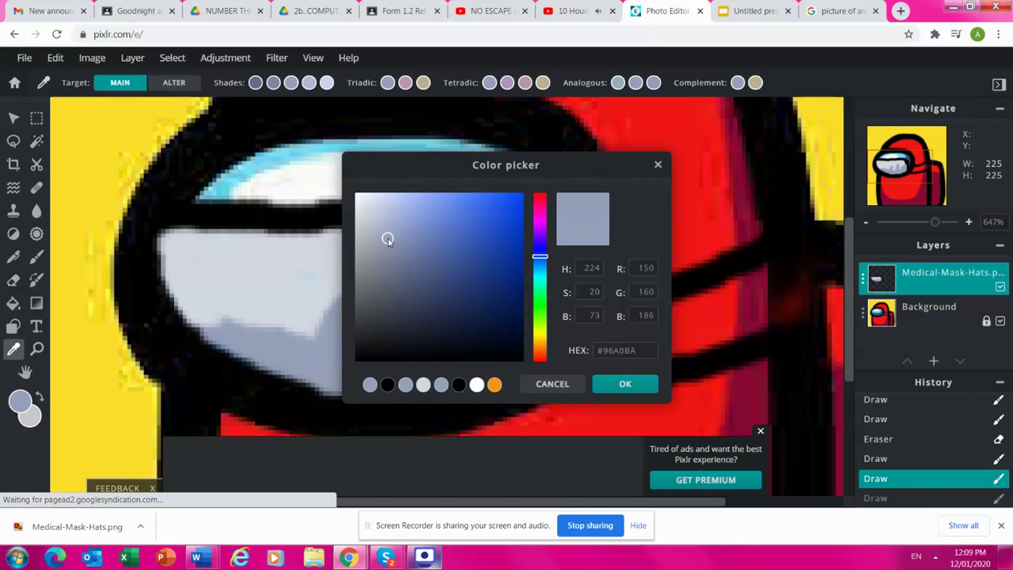
drag(386, 240, 385, 251)
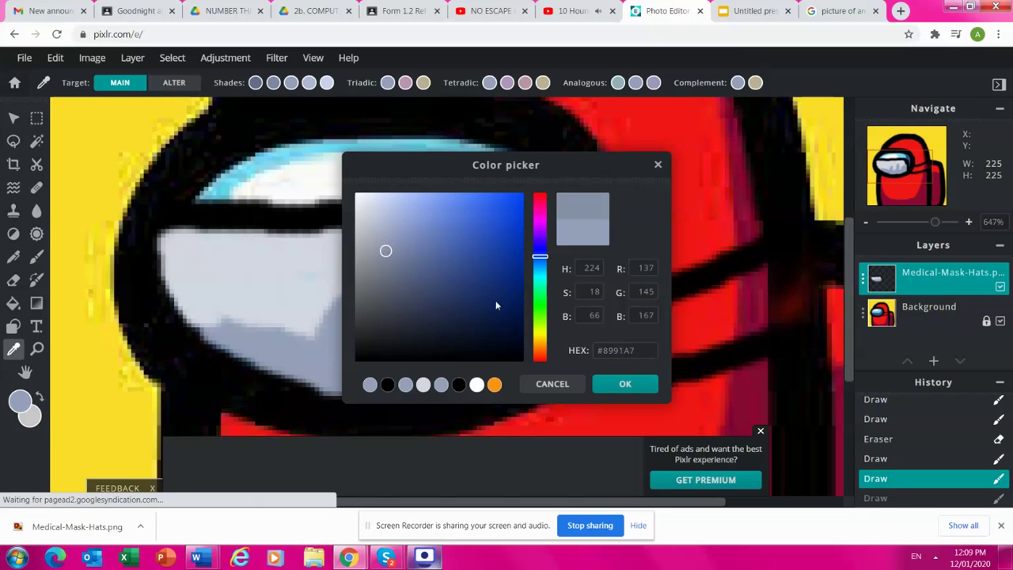
click(609, 383)
- Trace the shadow's upper boundary with the darker grey from the mask's right edge around the tall fold mark
scroll(479, 271, up, 5)
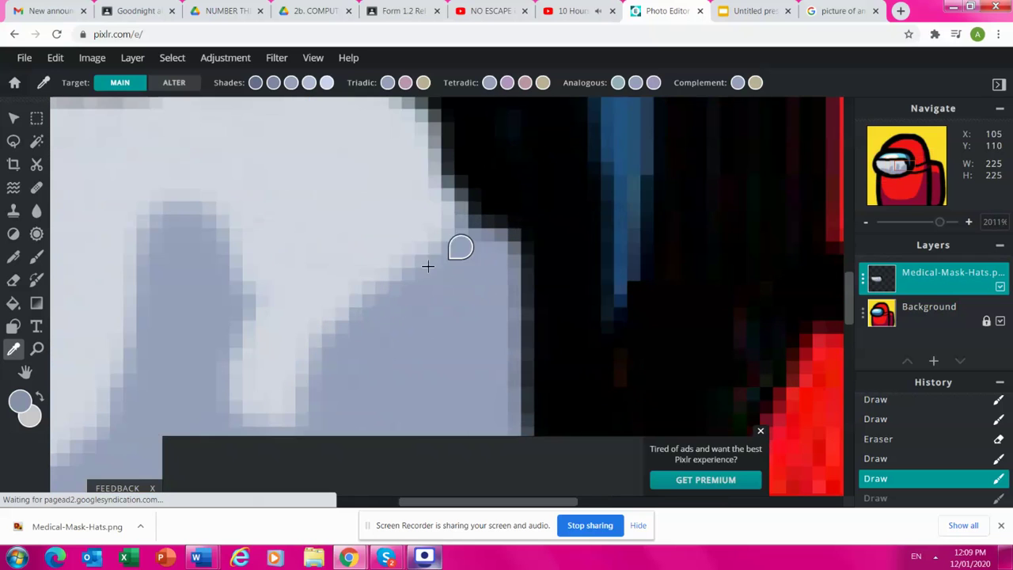
click(36, 257)
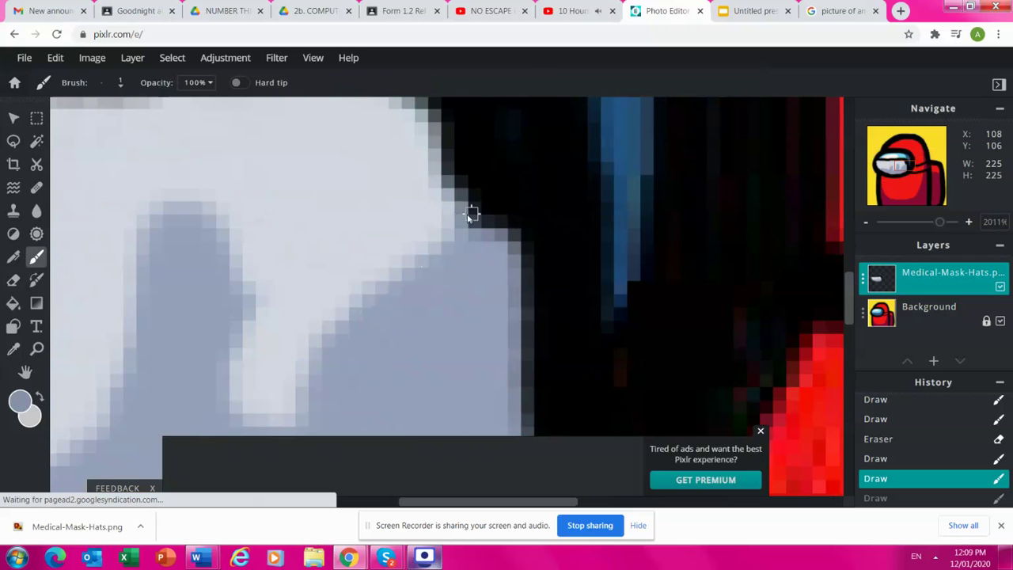
drag(470, 214, 427, 258)
drag(371, 308, 320, 351)
mouse_move(303, 393)
mouse_down()
mouse_move(245, 410)
mouse_move(239, 329)
mouse_up()
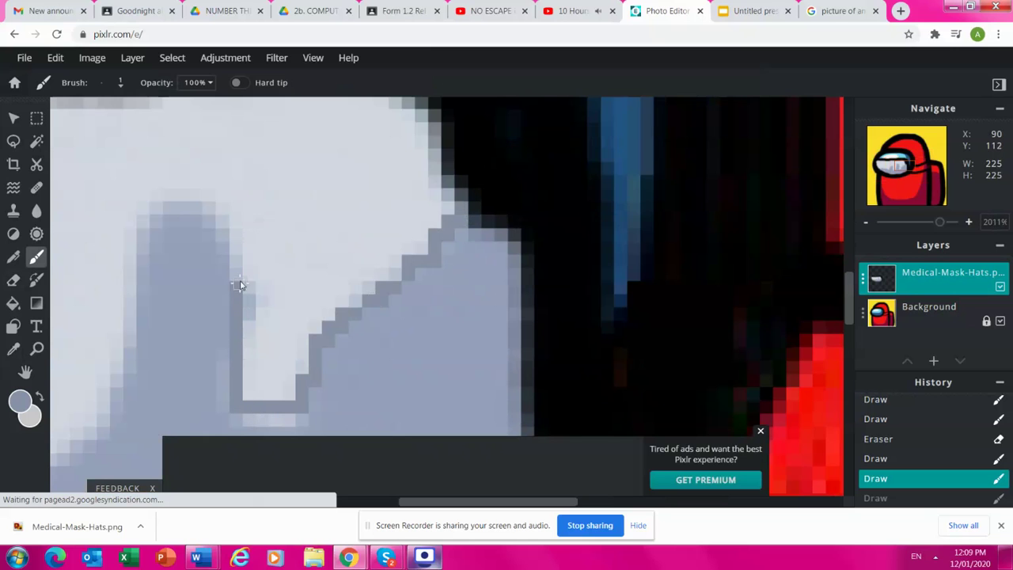
mouse_move(190, 214)
mouse_down()
mouse_move(142, 235)
mouse_move(110, 390)
mouse_move(91, 436)
mouse_move(63, 452)
mouse_up()
- Continue the darker grey outline around the smaller fold mark and along the shadow to the mask's left edge
scroll(466, 272, down, 5)
scroll(553, 235, up, 3)
scroll(598, 234, down, 4)
scroll(385, 267, up, 4)
mouse_move(383, 399)
mouse_down()
mouse_move(366, 370)
mouse_move(368, 297)
mouse_move(350, 291)
mouse_move(322, 291)
mouse_move(298, 311)
mouse_move(261, 374)
mouse_move(153, 350)
mouse_up()
drag(90, 338, 56, 357)
scroll(164, 346, down, 3)
scroll(163, 248, up, 2)
scroll(243, 235, up, 2)
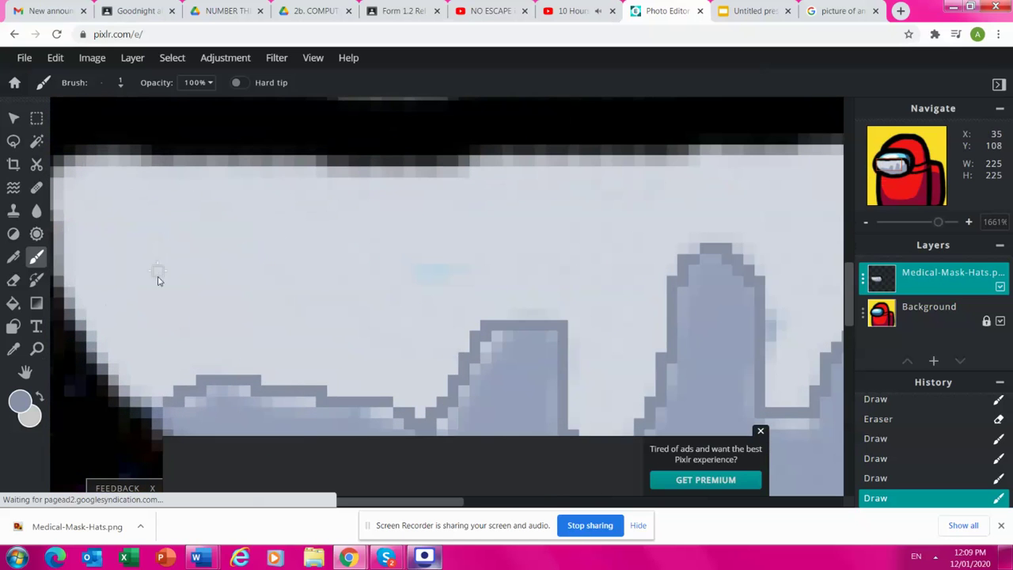
drag(167, 398, 133, 402)
click(182, 378)
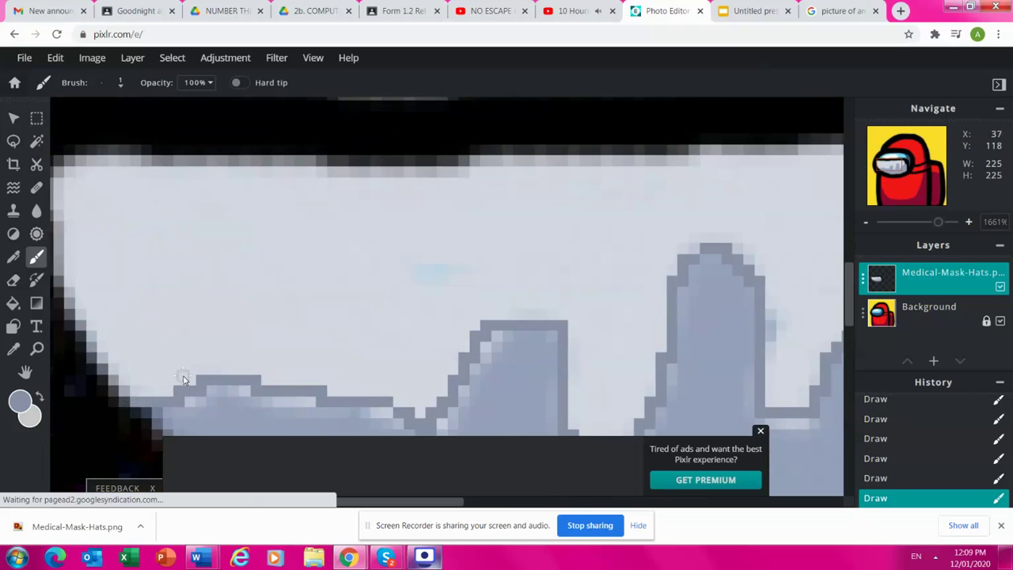
- Close the advertisement below the finished picture
scroll(190, 376, down, 2)
scroll(235, 380, down, 2)
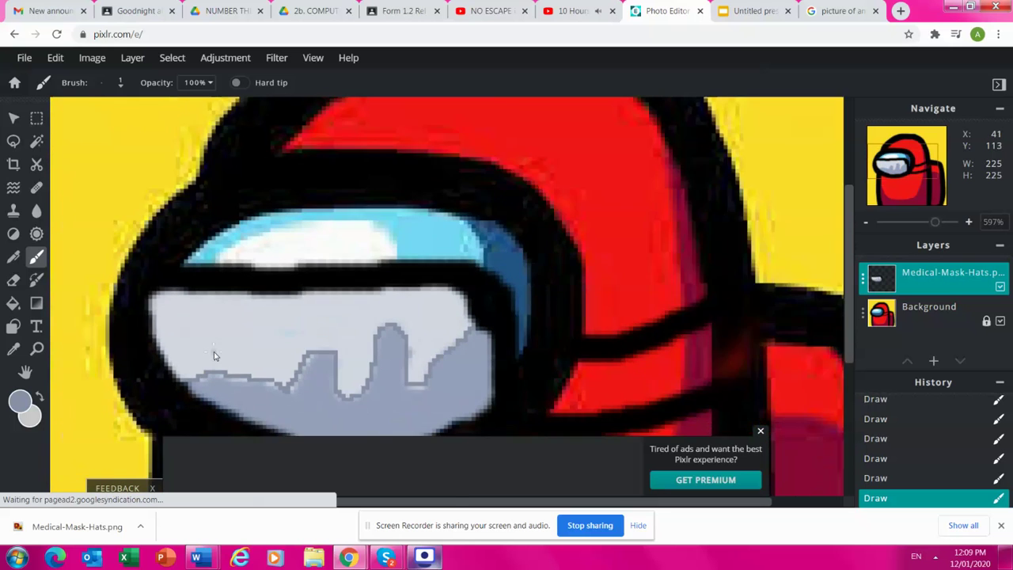
scroll(214, 356, down, 2)
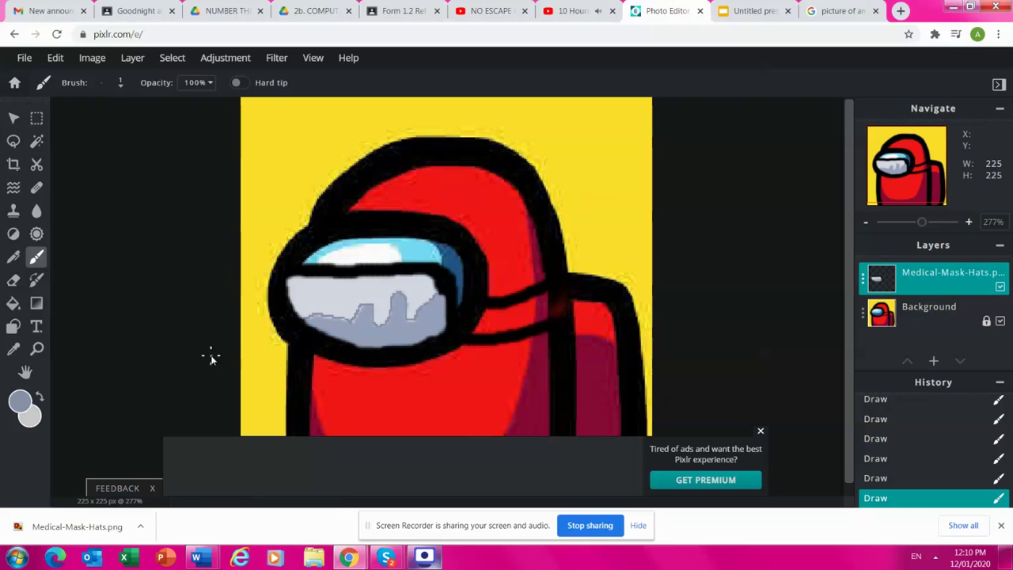
scroll(465, 273, down, 2)
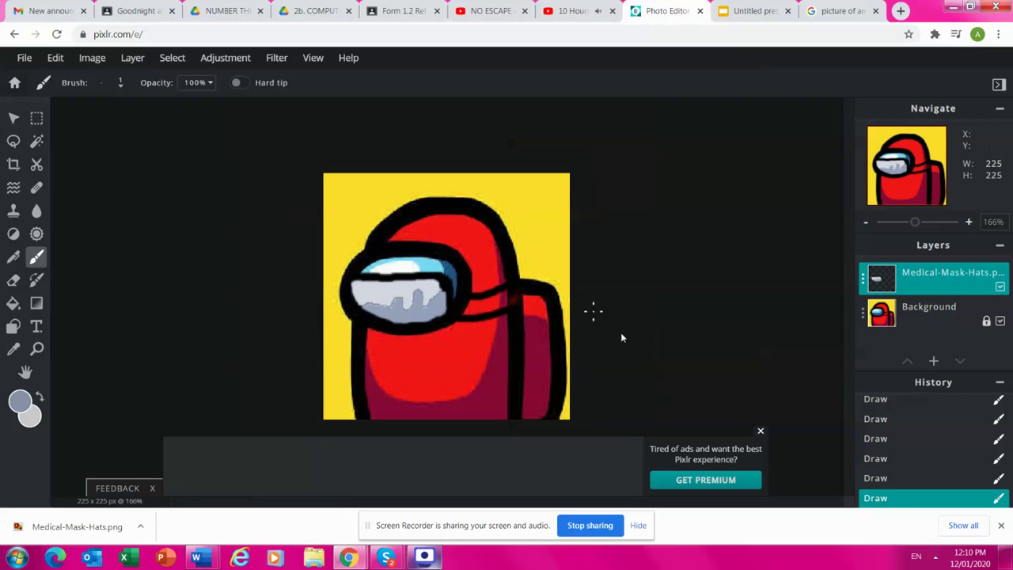
click(760, 434)
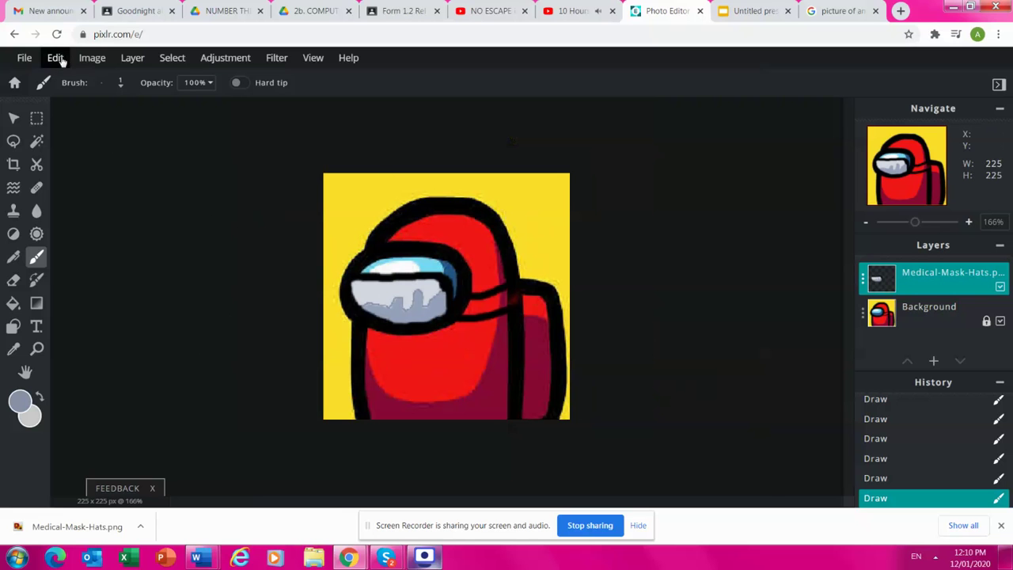
- Save the picture as a JPG named AMONG US PIC and close the save dialog
click(24, 58)
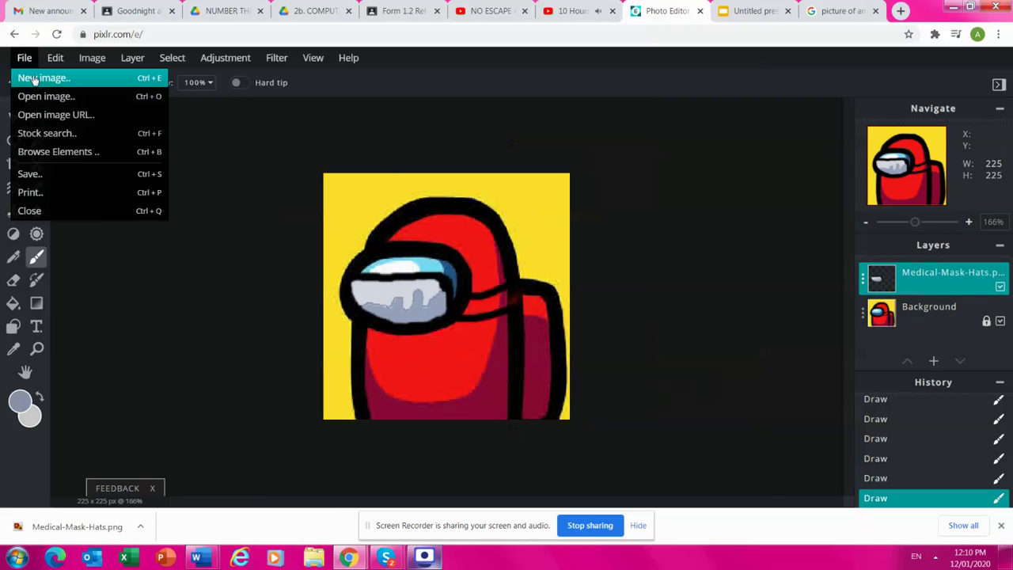
click(77, 172)
click(631, 185)
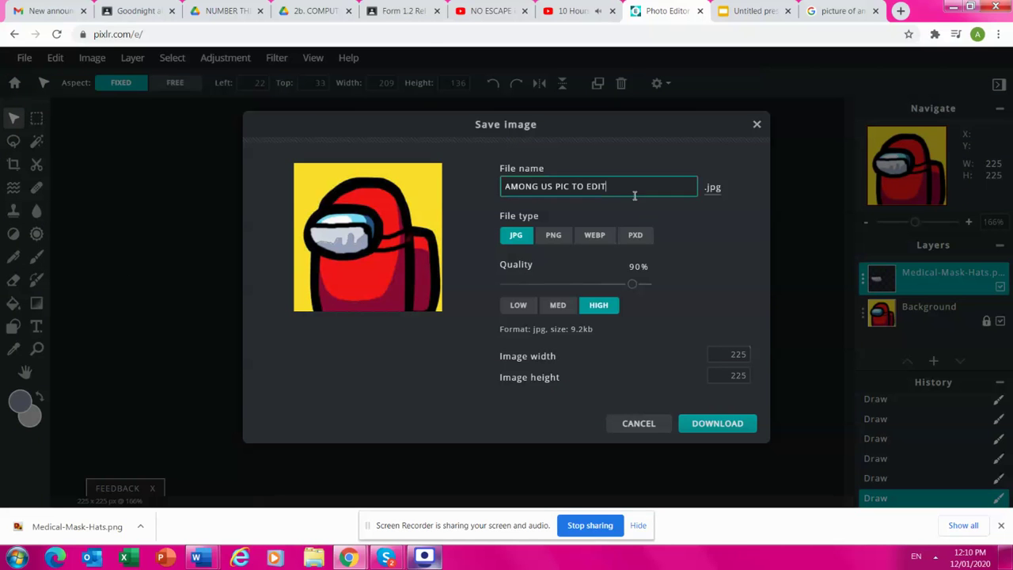
key(BackSpace)
key(BackSpace)
key(BackSpace)
key(BackSpace)
key(BackSpace)
key(BackSpace)
key(BackSpace)
key(Return)
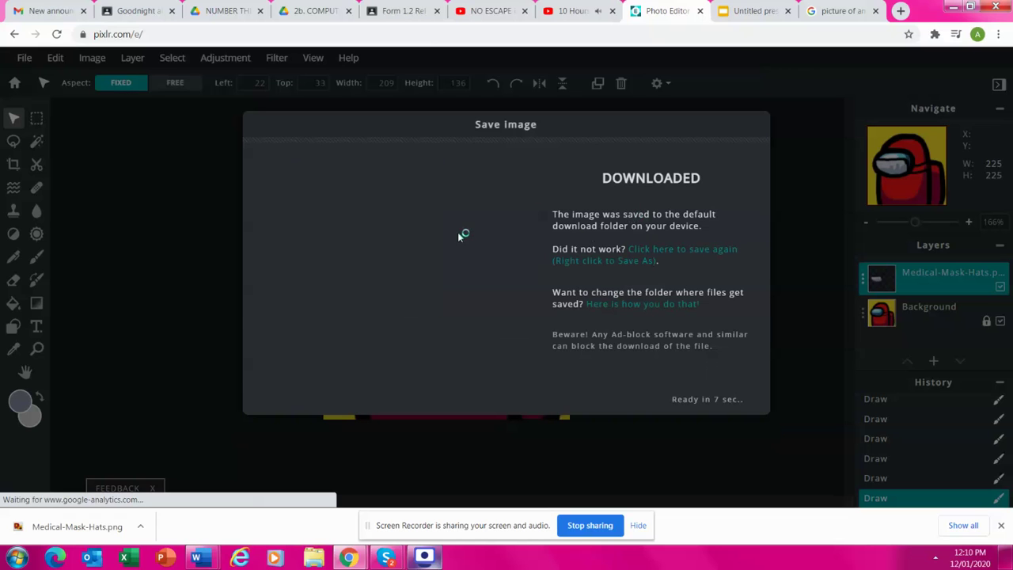
click(402, 293)
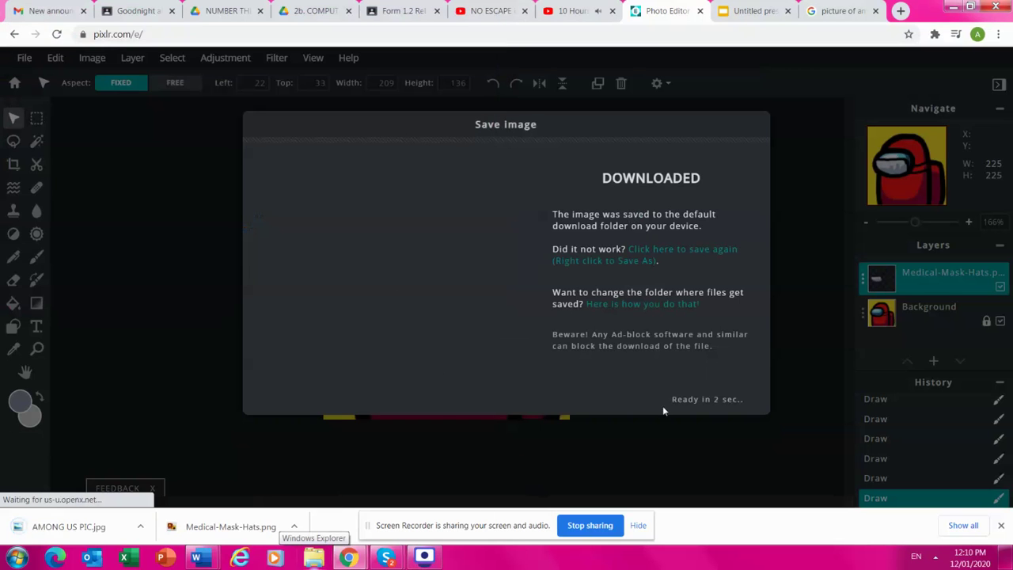
click(756, 126)
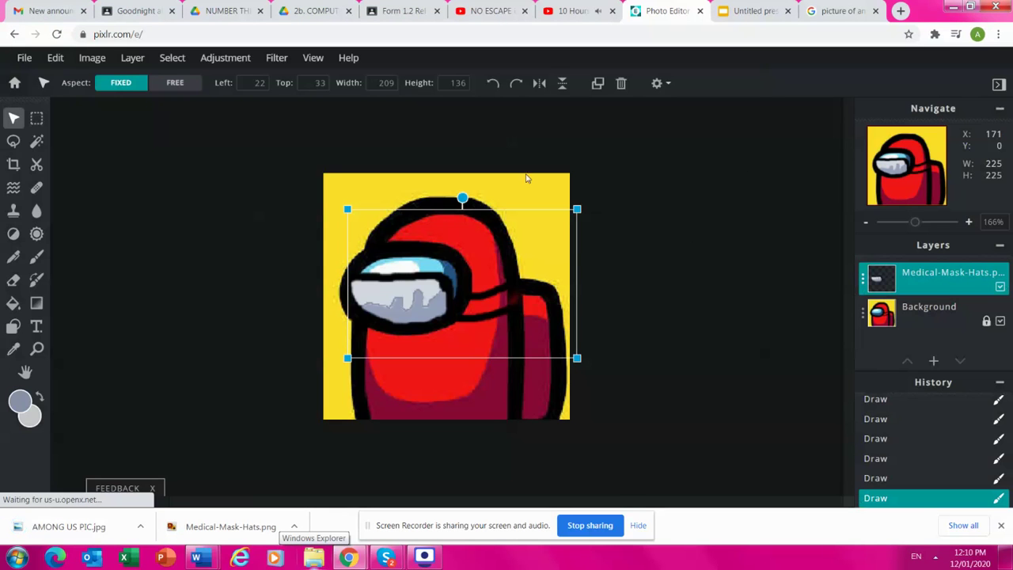